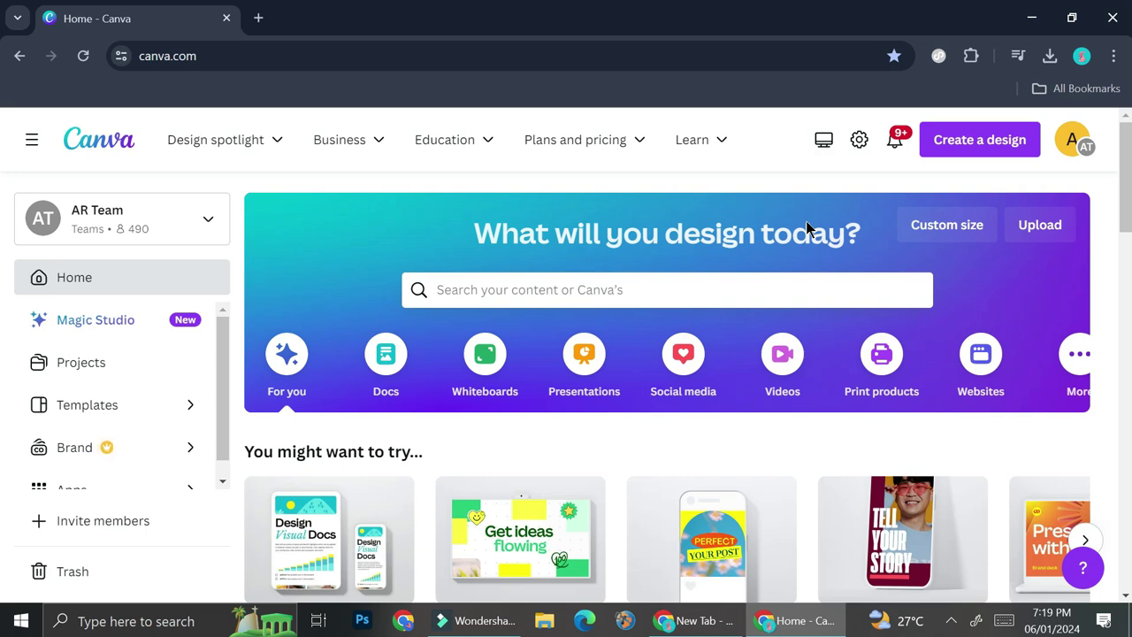
- Search Canva for 'ebook' and open the 'ebook multiple pages' template results
{"action": "left_click", "coordinate": [746, 294]}
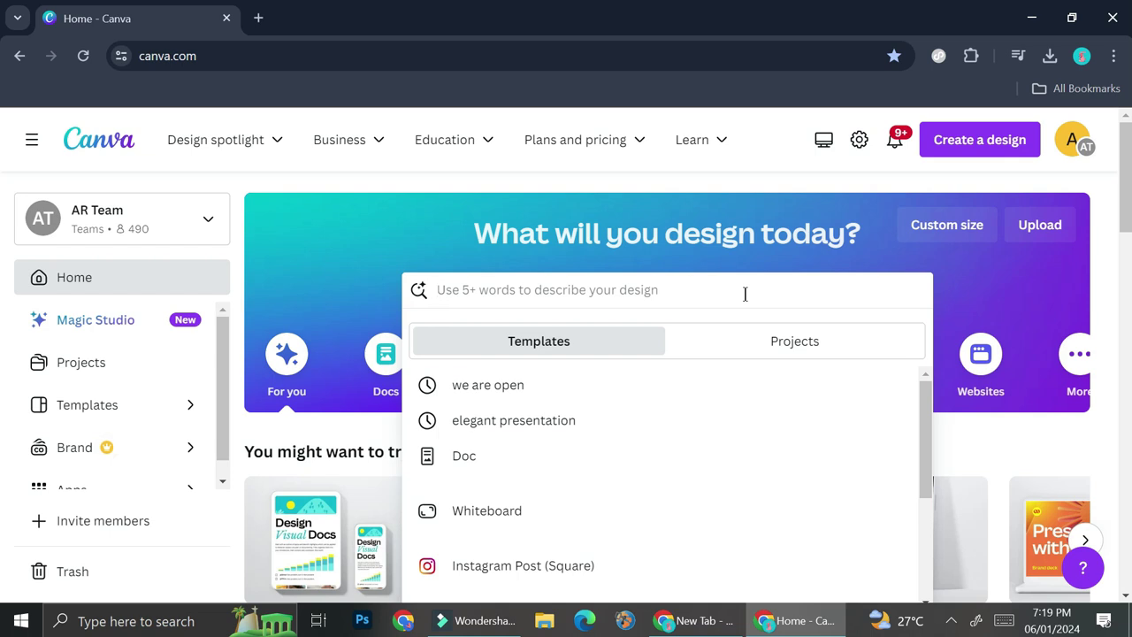
{"action": "type", "text": "ebook"}
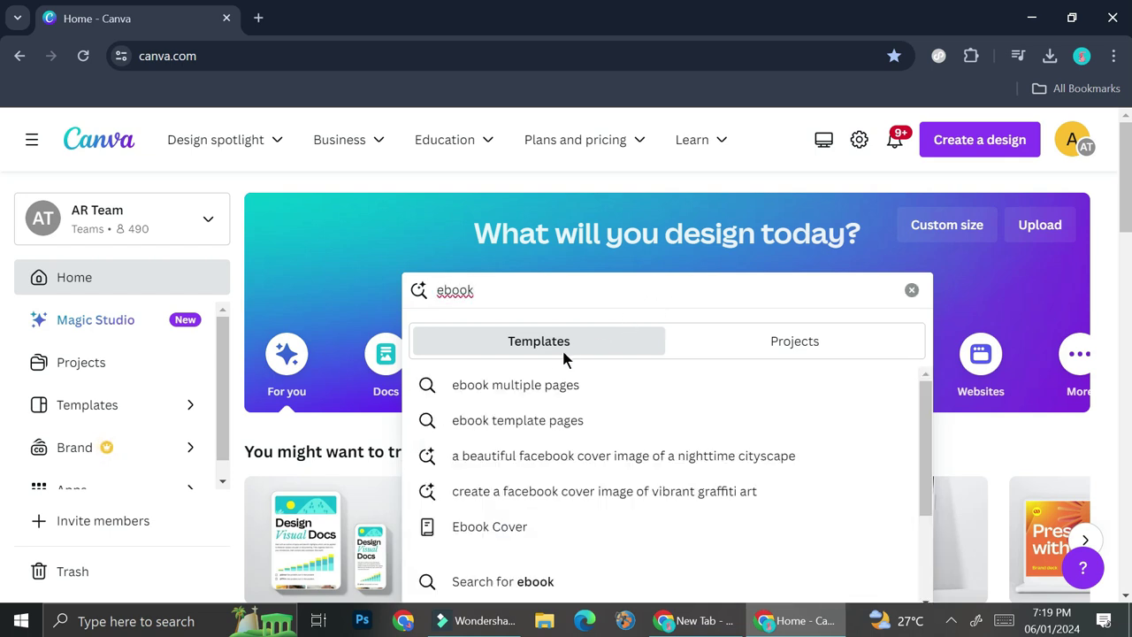
{"action": "left_click", "coordinate": [550, 384]}
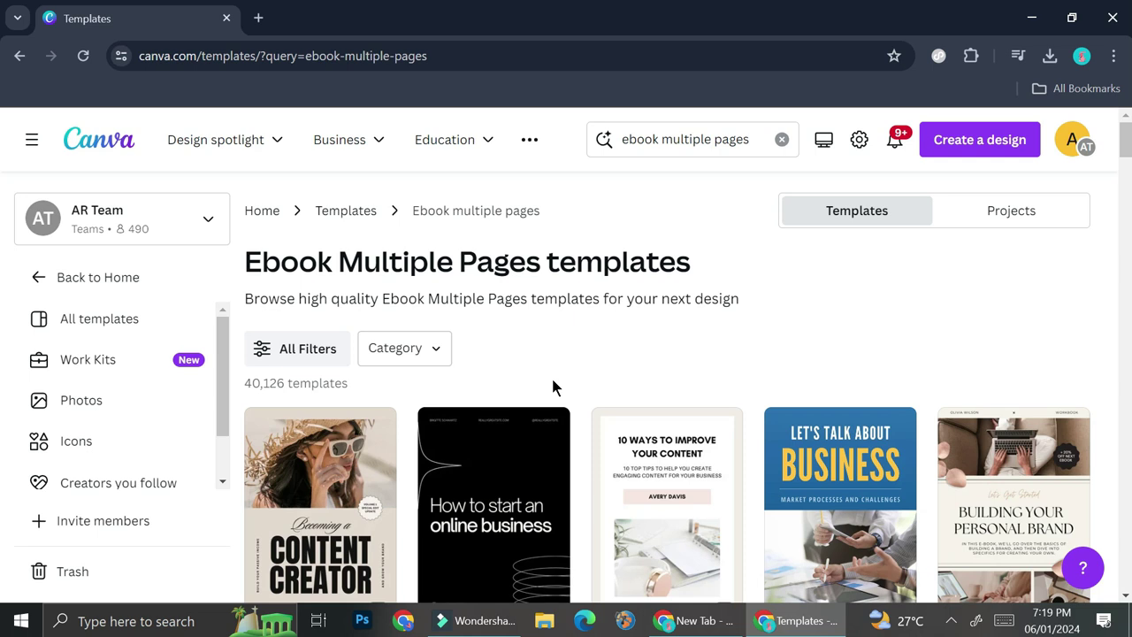
{"action": "scroll", "coordinate": [1030, 513], "scroll_direction": "down", "scroll_amount": 4}
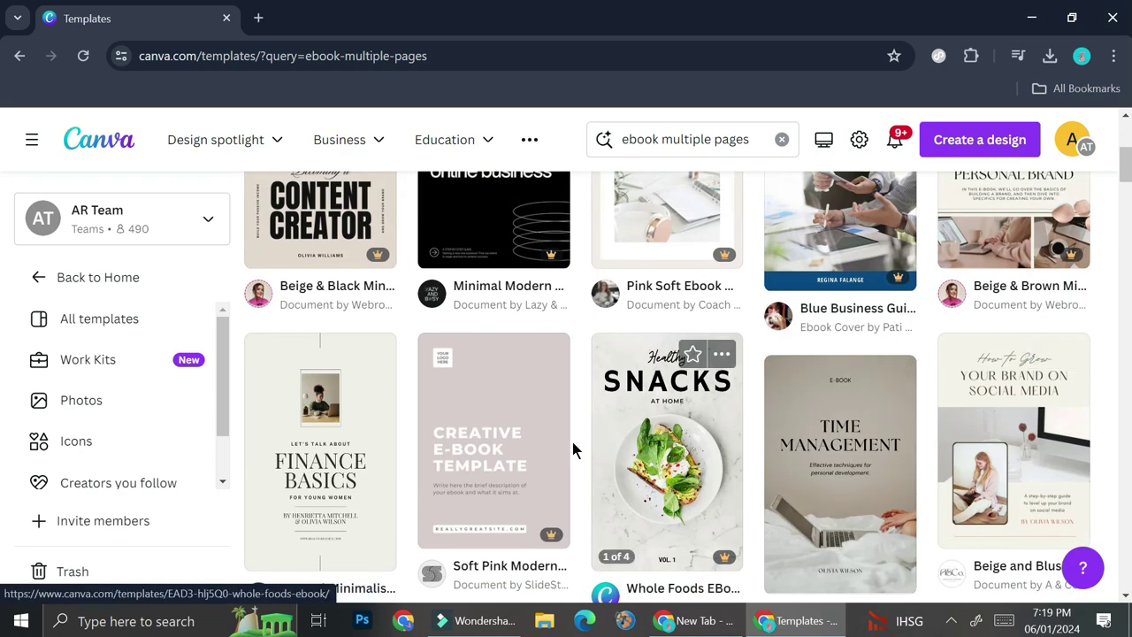
{"action": "scroll", "coordinate": [572, 453], "scroll_direction": "down", "scroll_amount": 3}
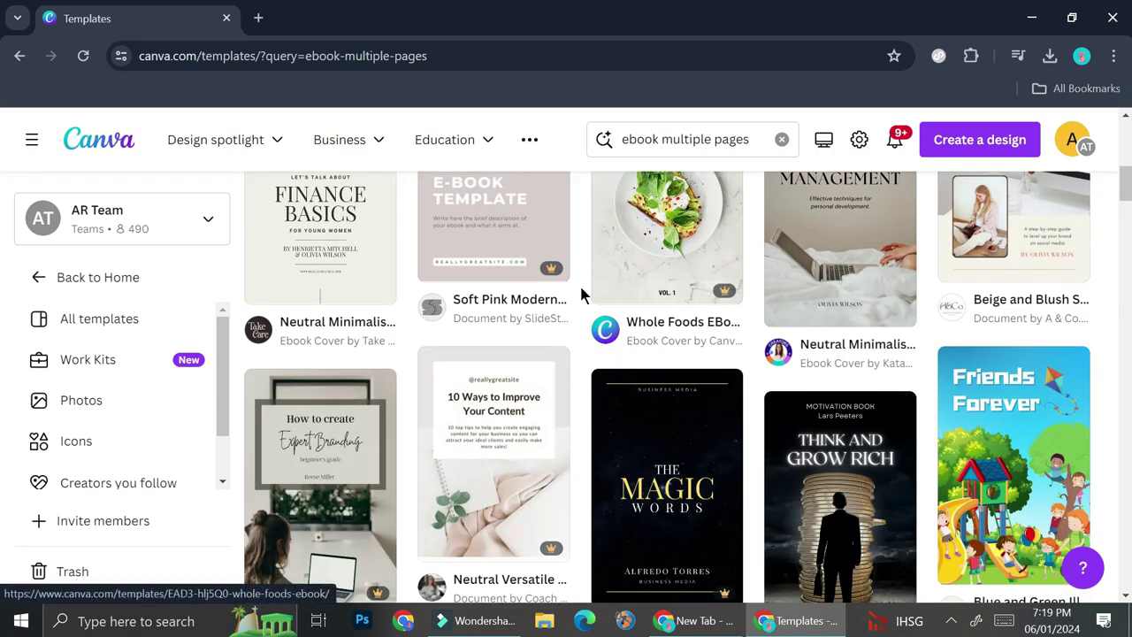
{"action": "scroll", "coordinate": [805, 212], "scroll_direction": "up", "scroll_amount": 7}
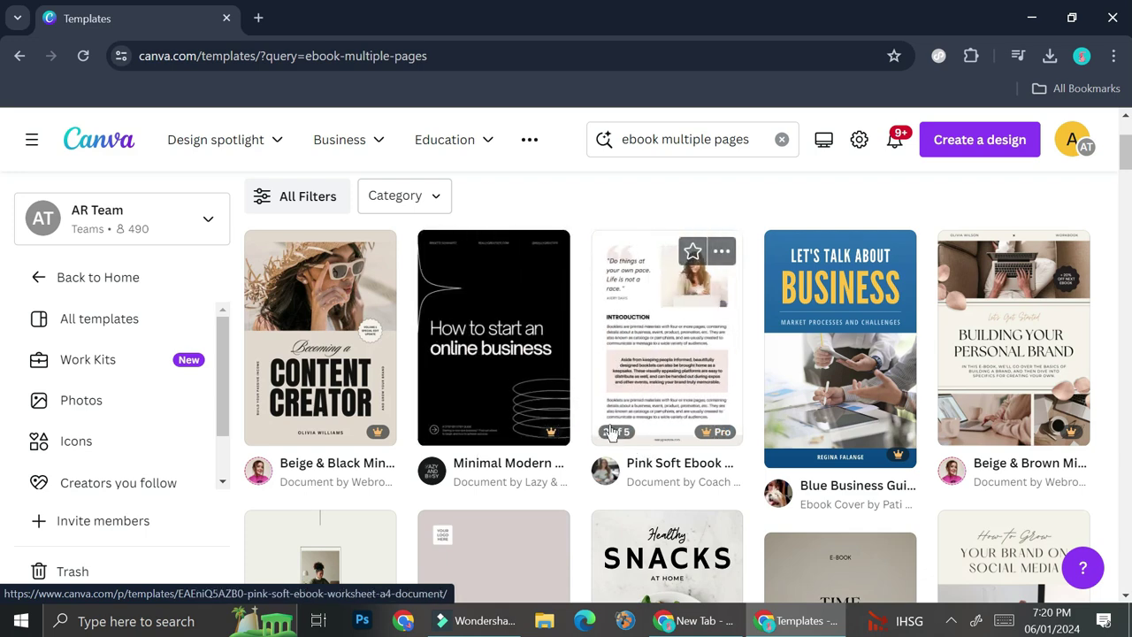
{"action": "scroll", "coordinate": [611, 430], "scroll_direction": "down", "scroll_amount": 3}
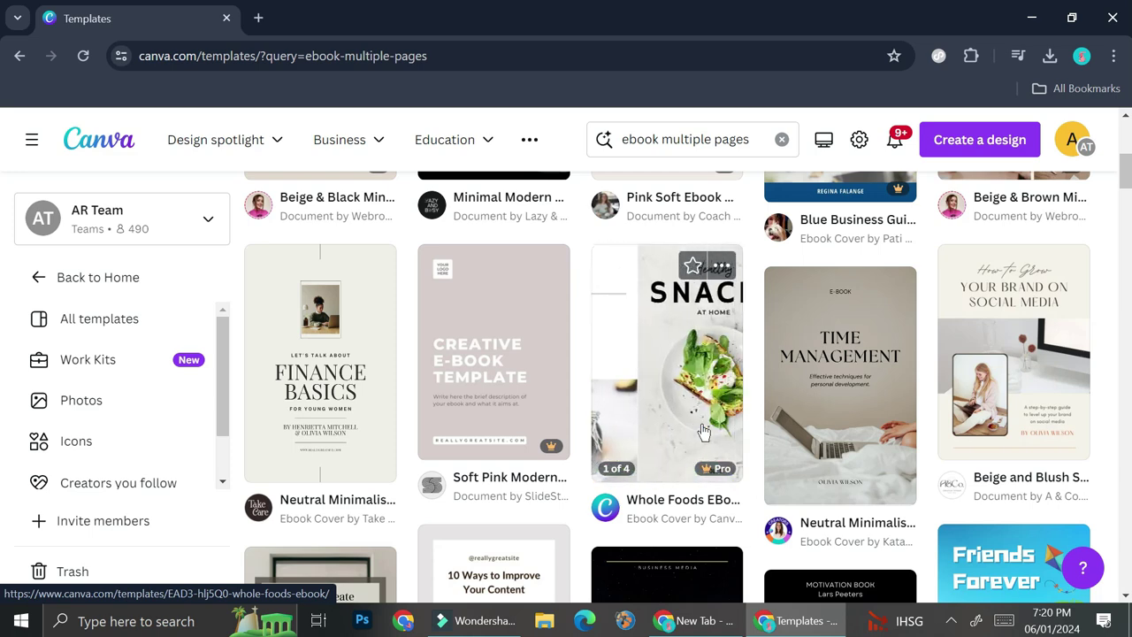
{"action": "scroll", "coordinate": [702, 431], "scroll_direction": "up", "scroll_amount": 10}
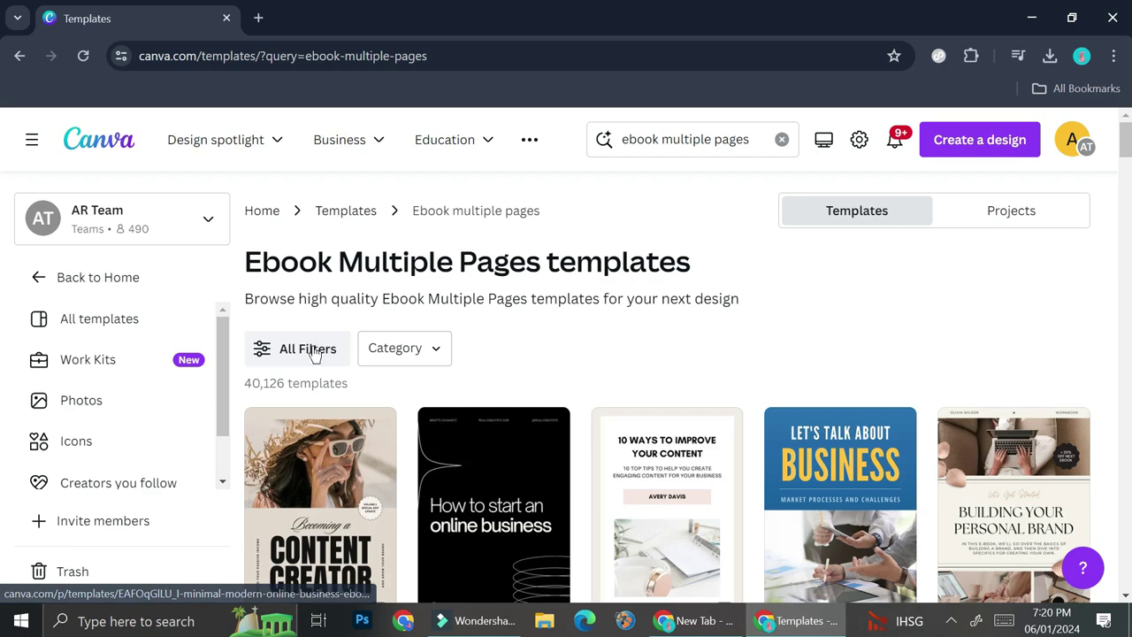
{"action": "scroll", "coordinate": [371, 372], "scroll_direction": "down", "scroll_amount": 2}
{"action": "scroll", "coordinate": [345, 287], "scroll_direction": "up", "scroll_amount": 2}
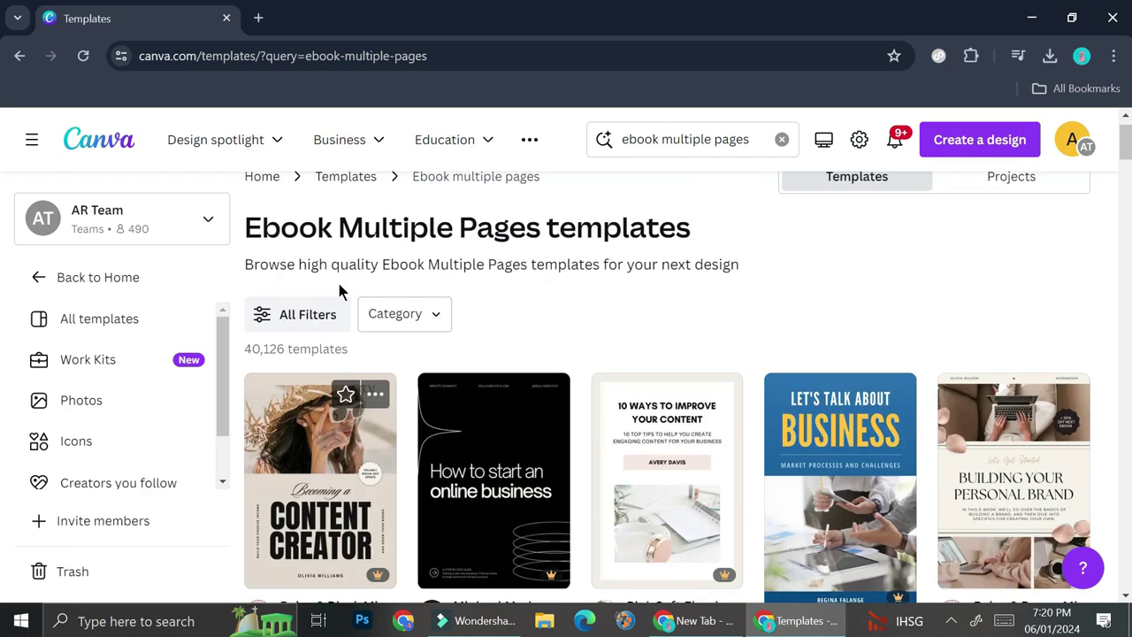
{"action": "scroll", "coordinate": [329, 348], "scroll_direction": "down", "scroll_amount": 4}
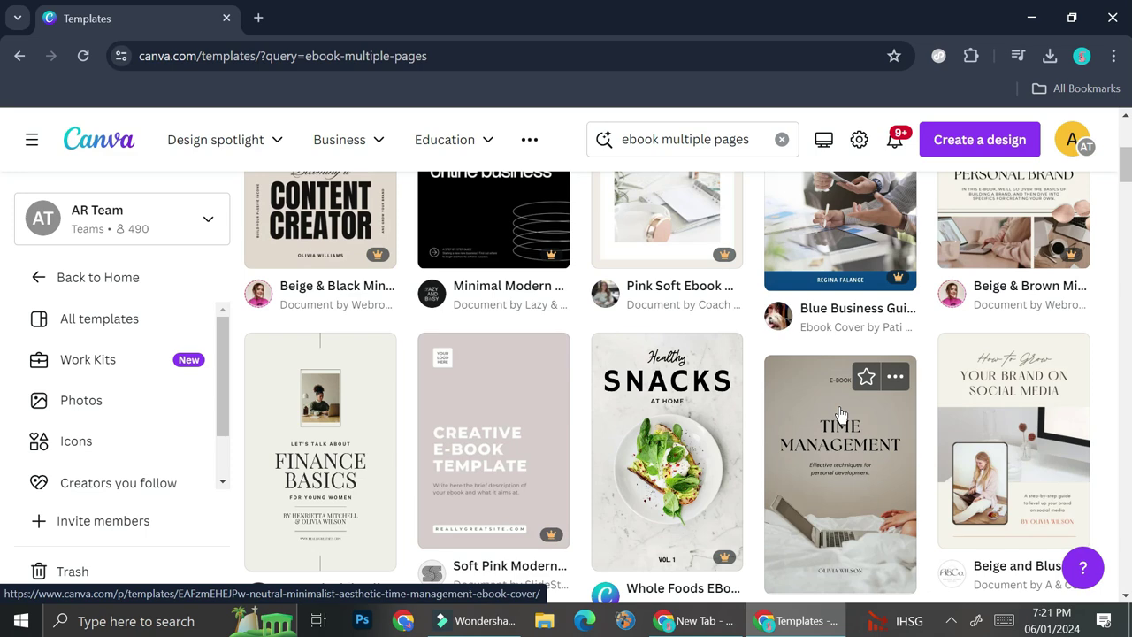
{"action": "scroll", "coordinate": [841, 414], "scroll_direction": "down", "scroll_amount": 5}
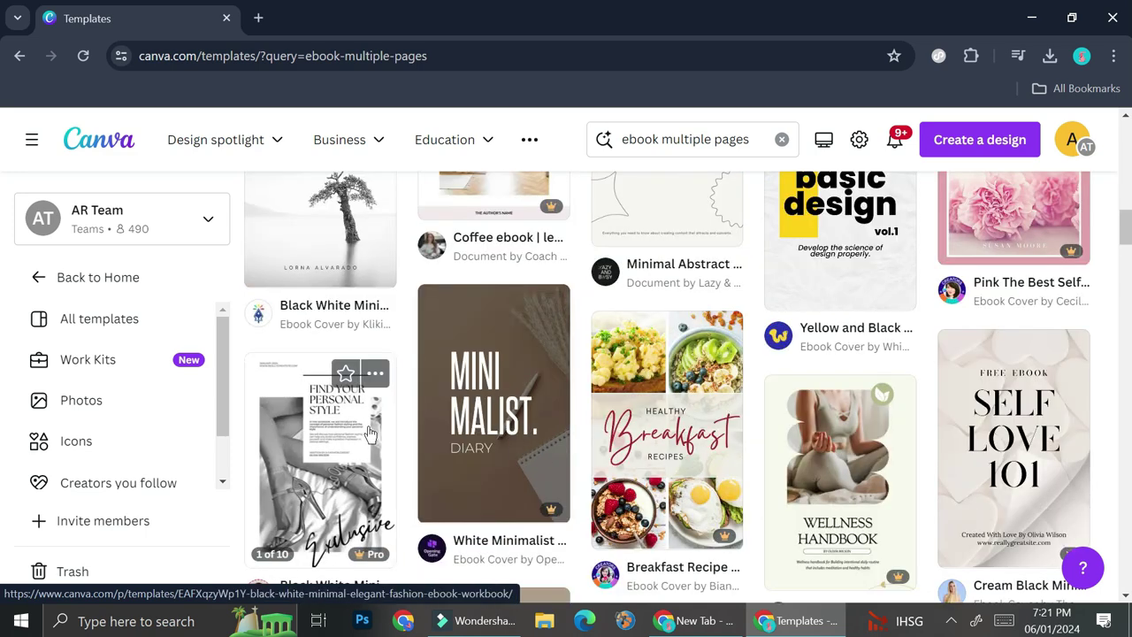
- Preview the Black White Minimal Elegant Fashion Ebook template, then open it for customising
{"action": "left_click", "coordinate": [329, 453]}
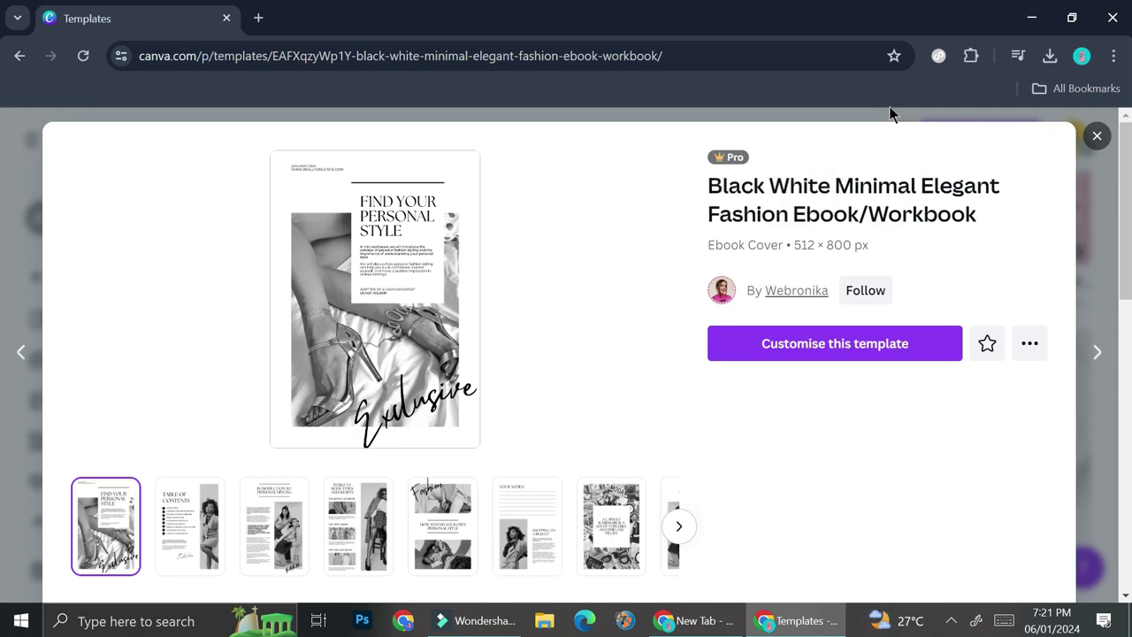
{"action": "left_click", "coordinate": [1098, 136]}
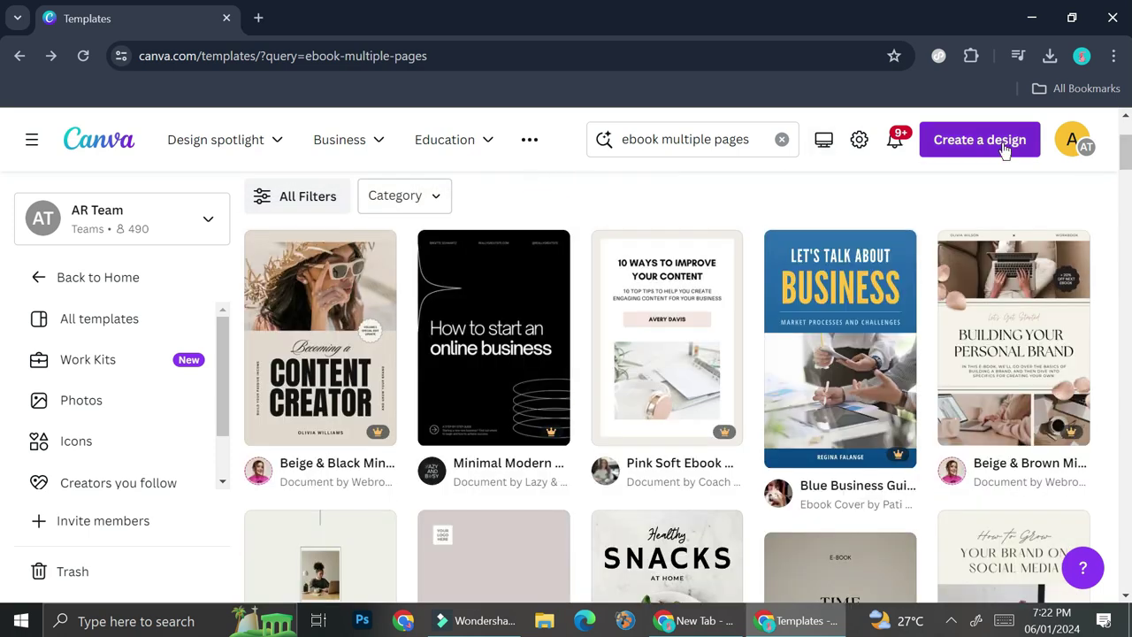
{"action": "left_click", "coordinate": [1006, 151]}
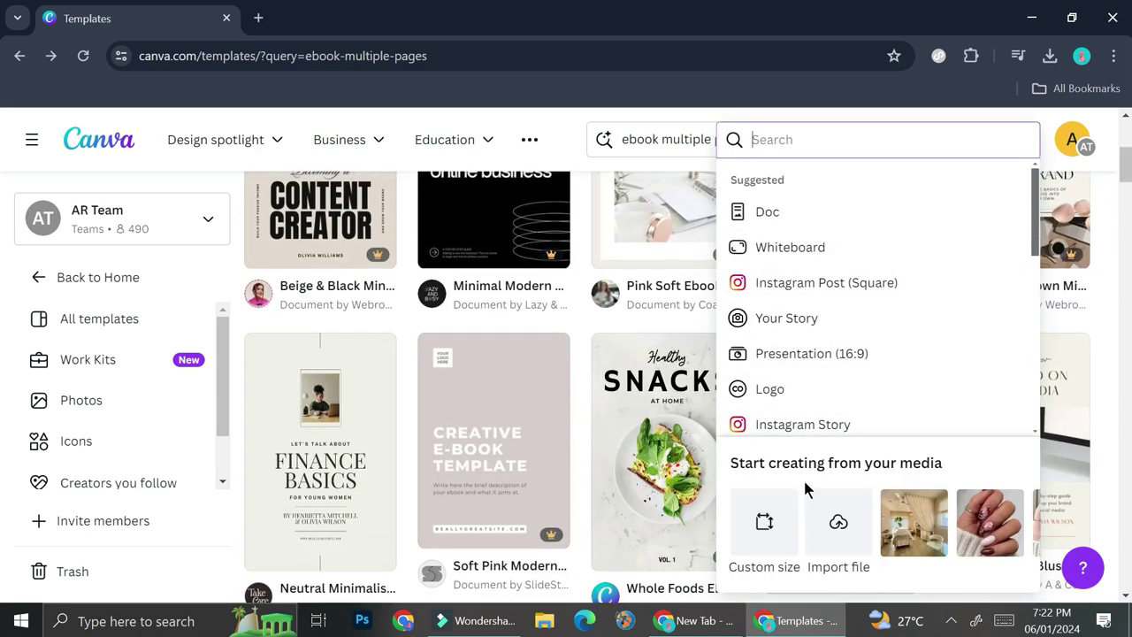
{"action": "left_click", "coordinate": [546, 118]}
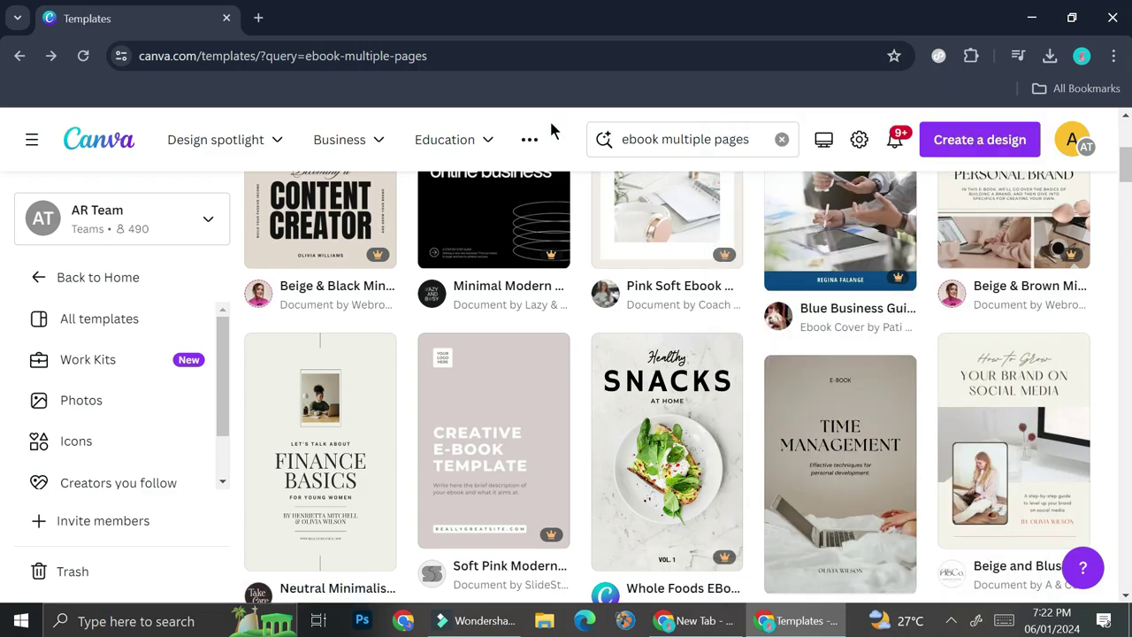
{"action": "scroll", "coordinate": [635, 328], "scroll_direction": "down", "scroll_amount": 10}
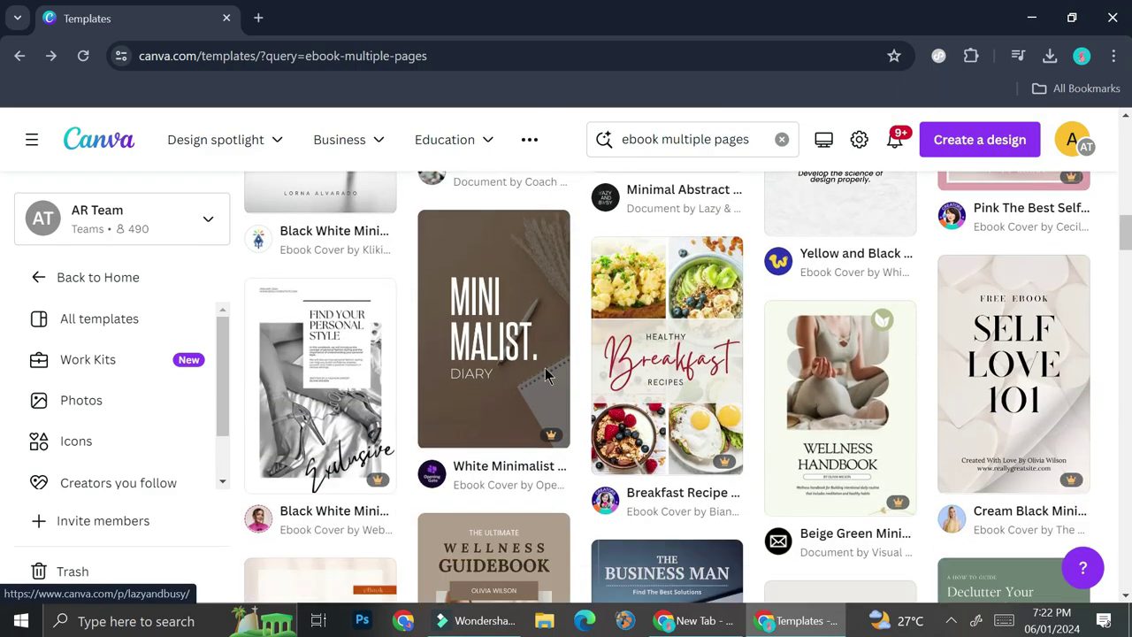
{"action": "left_click", "coordinate": [323, 331]}
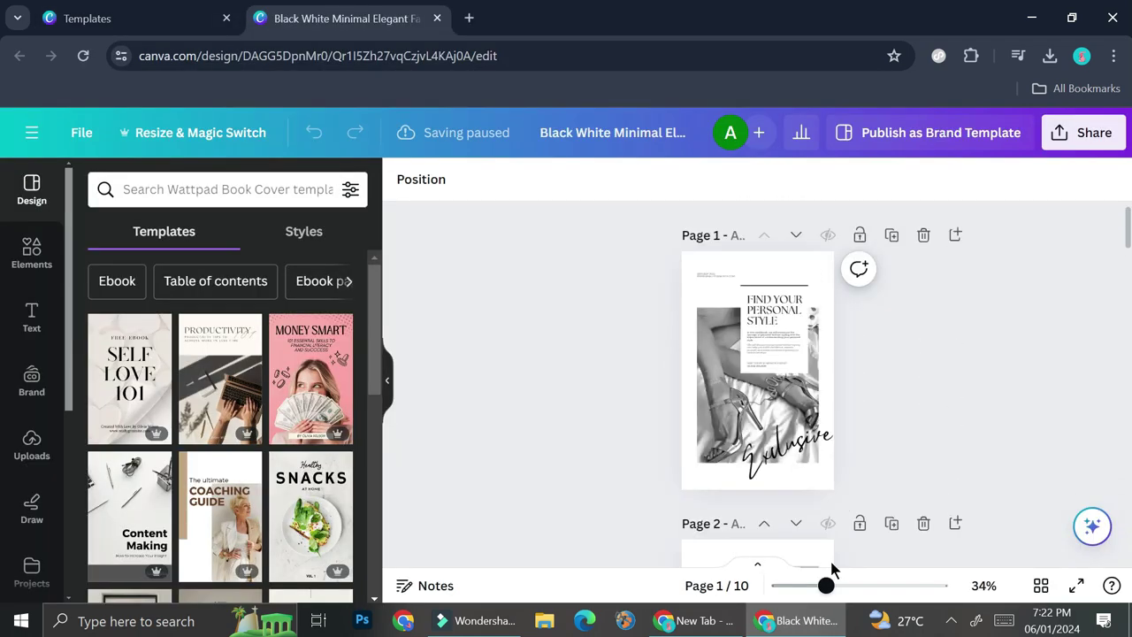
- Adjust the zoom and delete the large black-and-white photo on page 1
{"action": "left_click", "coordinate": [866, 585]}
{"action": "scroll", "coordinate": [832, 528], "scroll_direction": "up", "scroll_amount": 3}
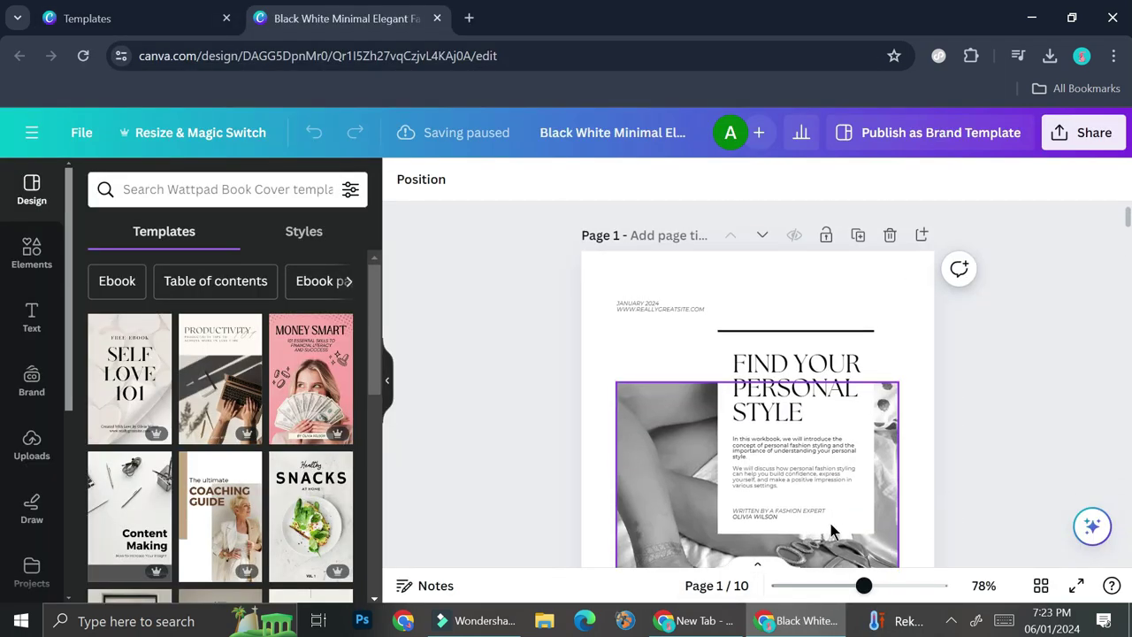
{"action": "left_click", "coordinate": [839, 586]}
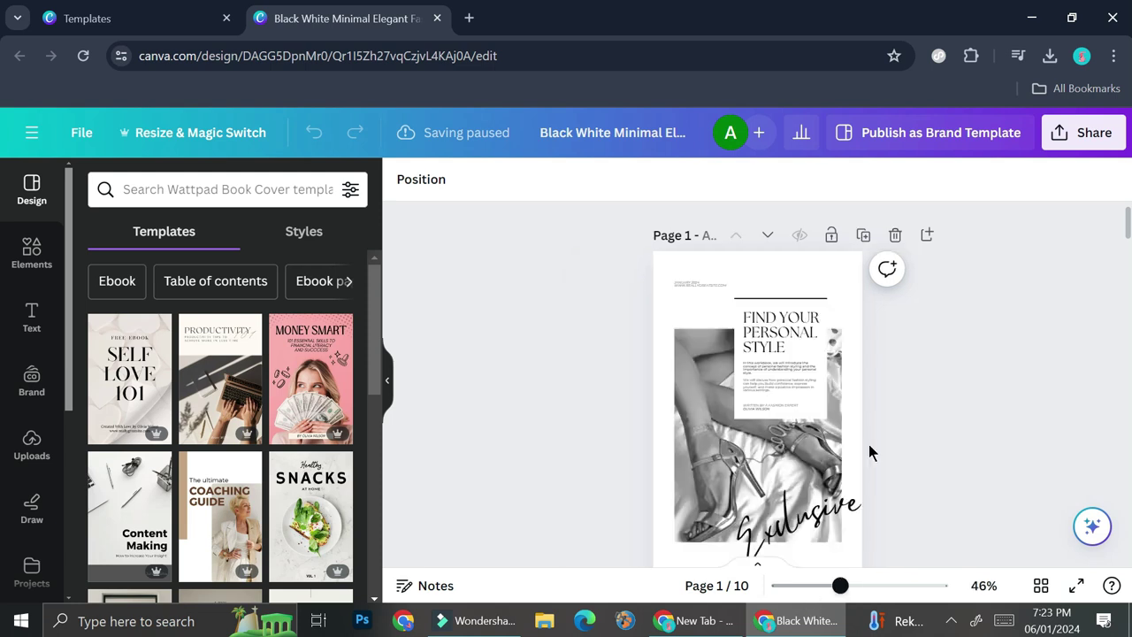
{"action": "left_click", "coordinate": [709, 443]}
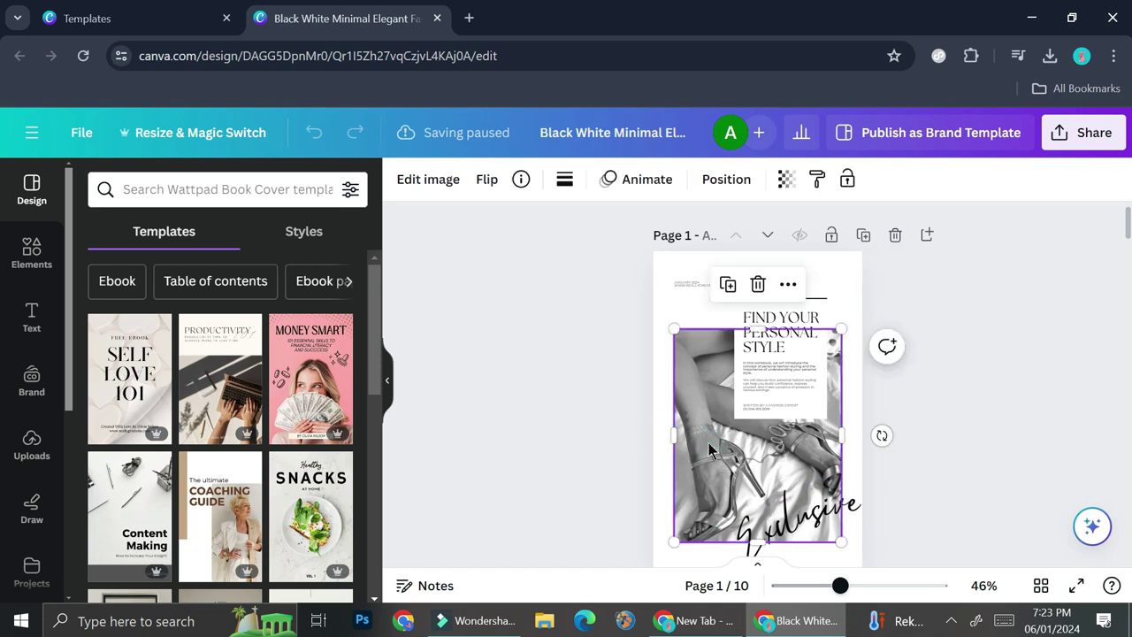
{"action": "key", "text": "Delete"}
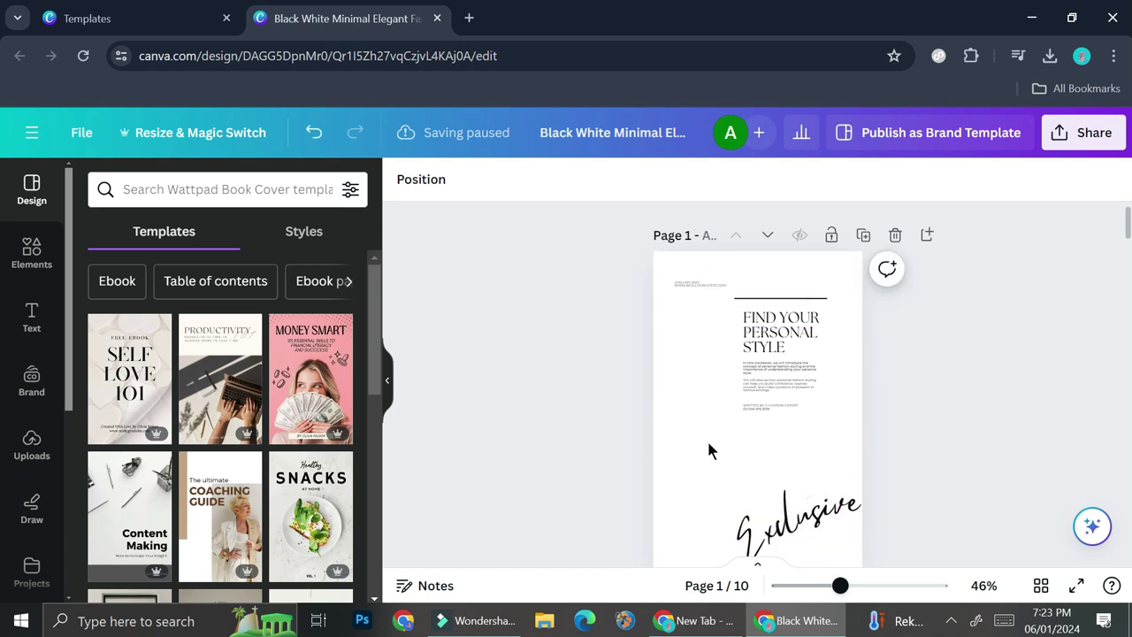
- Add the two-polaroid frame graphic from Elements to the cover page
{"action": "left_click", "coordinate": [32, 250]}
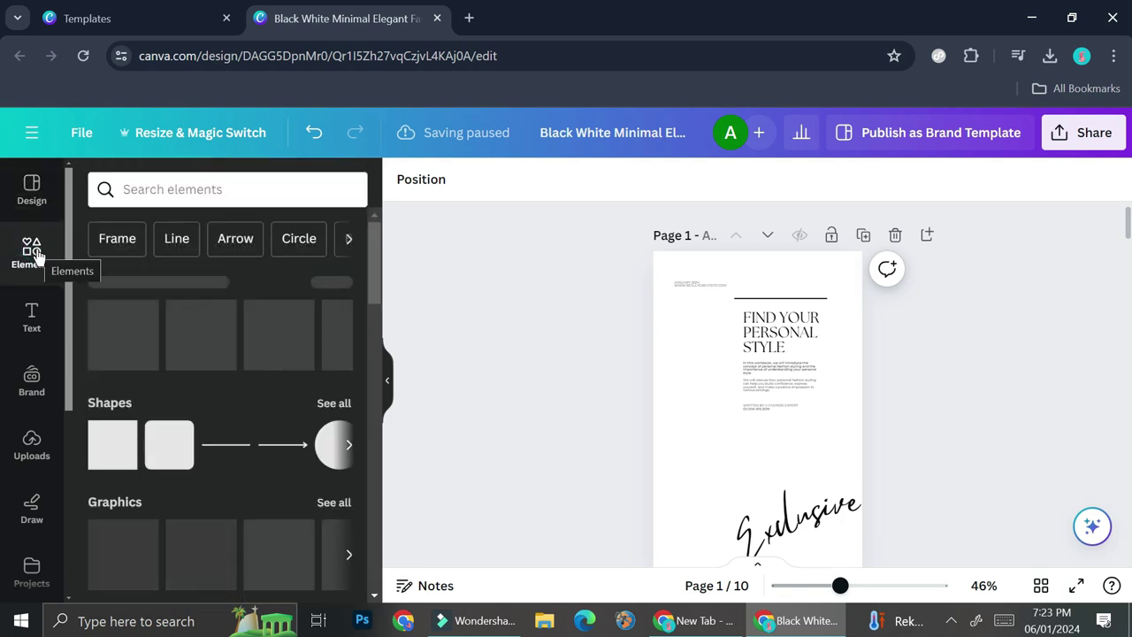
{"action": "left_click", "coordinate": [124, 248]}
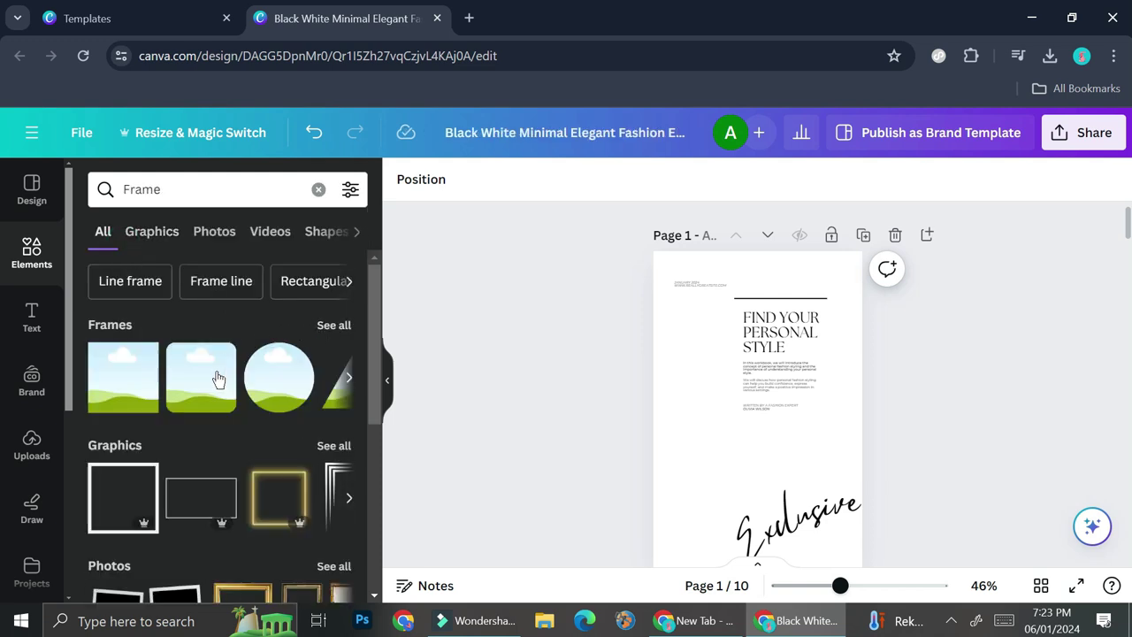
{"action": "scroll", "coordinate": [239, 460], "scroll_direction": "down", "scroll_amount": 2}
{"action": "scroll", "coordinate": [261, 483], "scroll_direction": "up", "scroll_amount": 2}
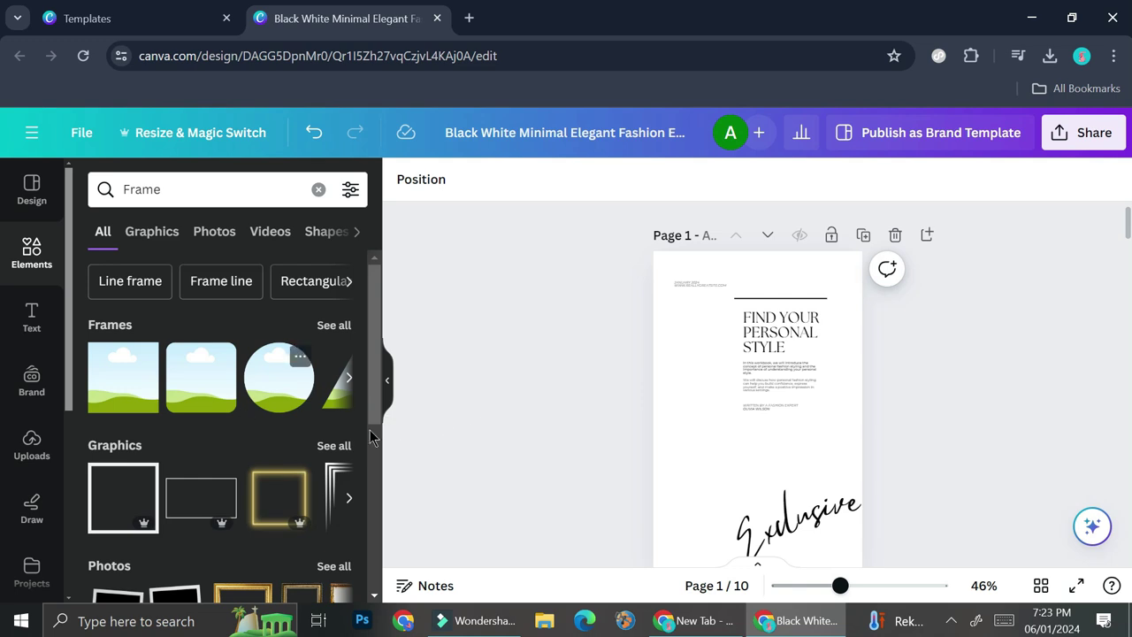
{"action": "scroll", "coordinate": [260, 548], "scroll_direction": "down", "scroll_amount": 2}
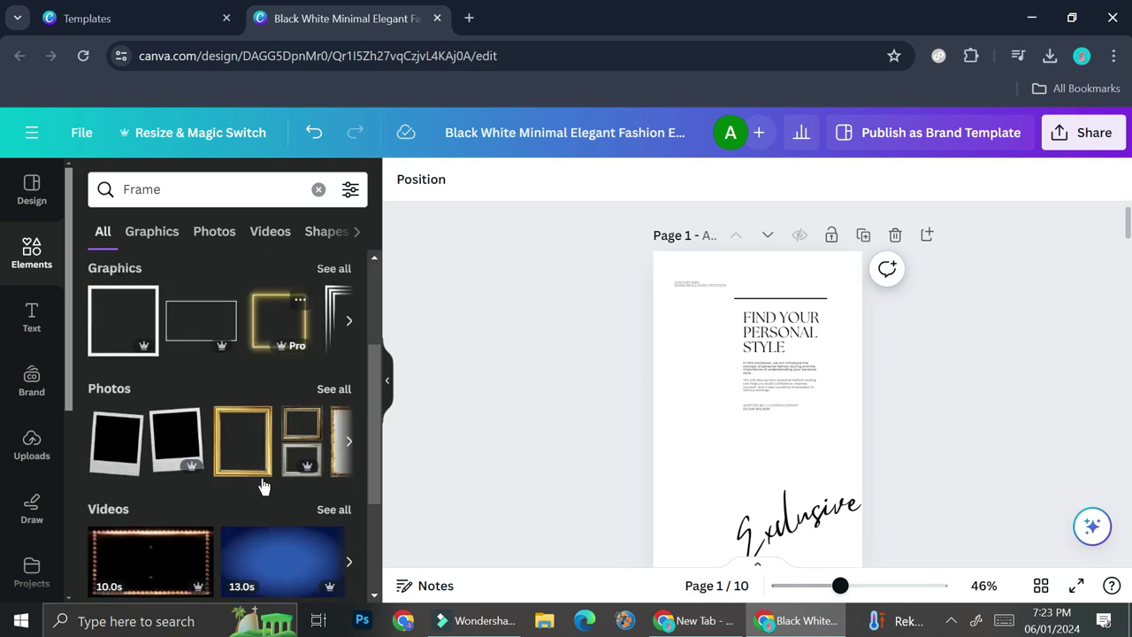
{"action": "left_click", "coordinate": [142, 449]}
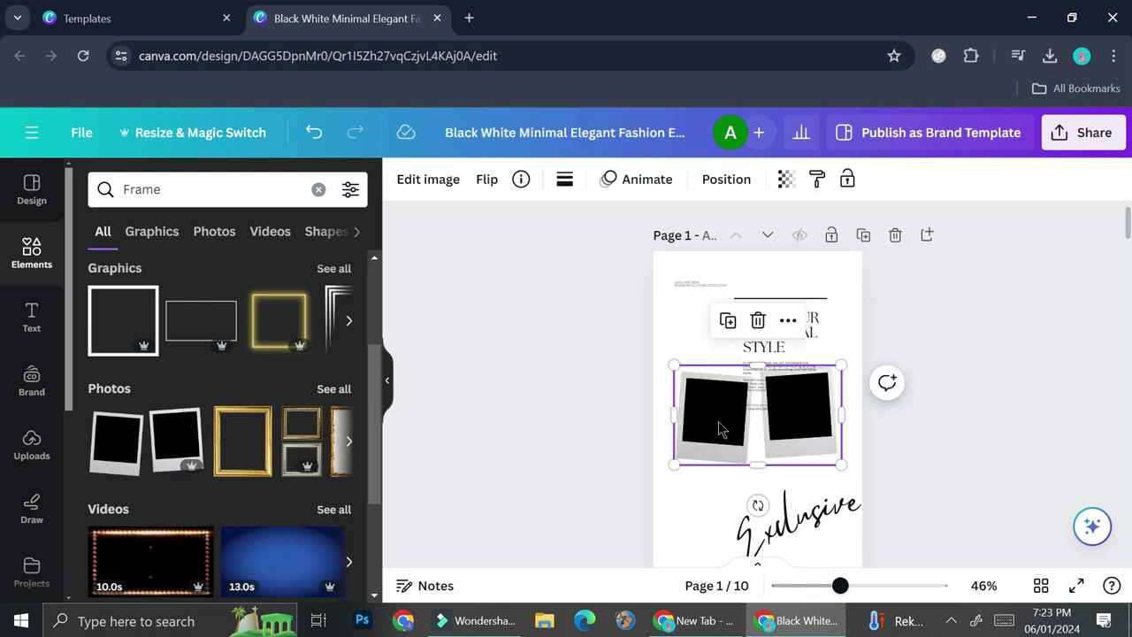
- Enlarge the polaroid to about double size, tilt it to -19° and nudge it up-left
{"action": "left_click_drag", "start_coordinate": [841, 464], "coordinate": [1026, 533]}
{"action": "left_click_drag", "start_coordinate": [895, 455], "coordinate": [910, 415]}
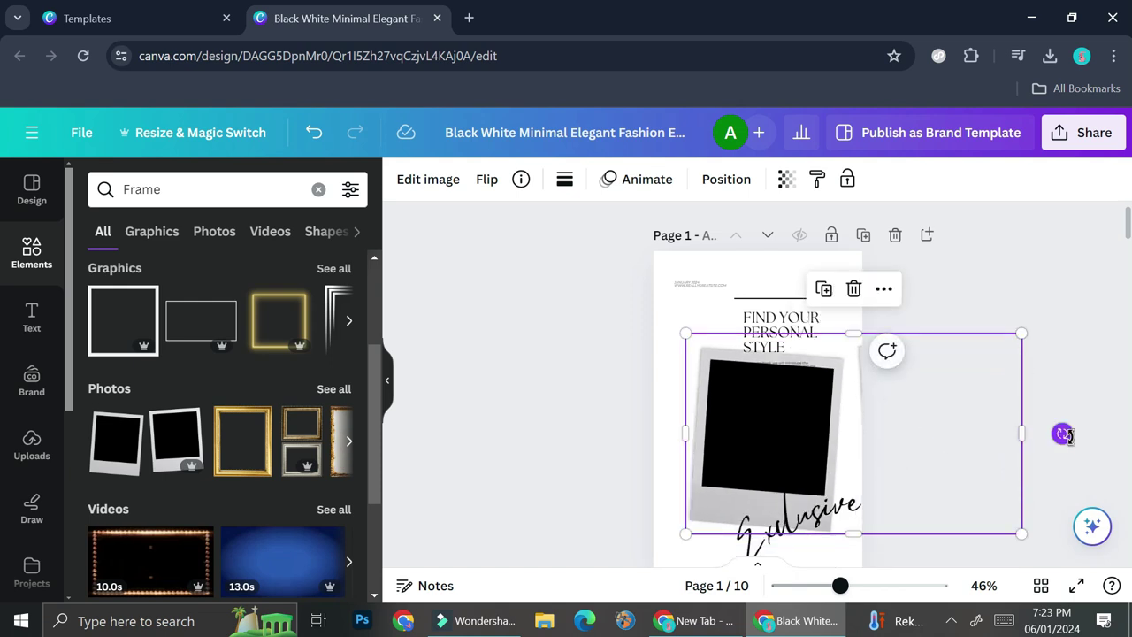
{"action": "left_click_drag", "start_coordinate": [1063, 433], "coordinate": [1035, 374]}
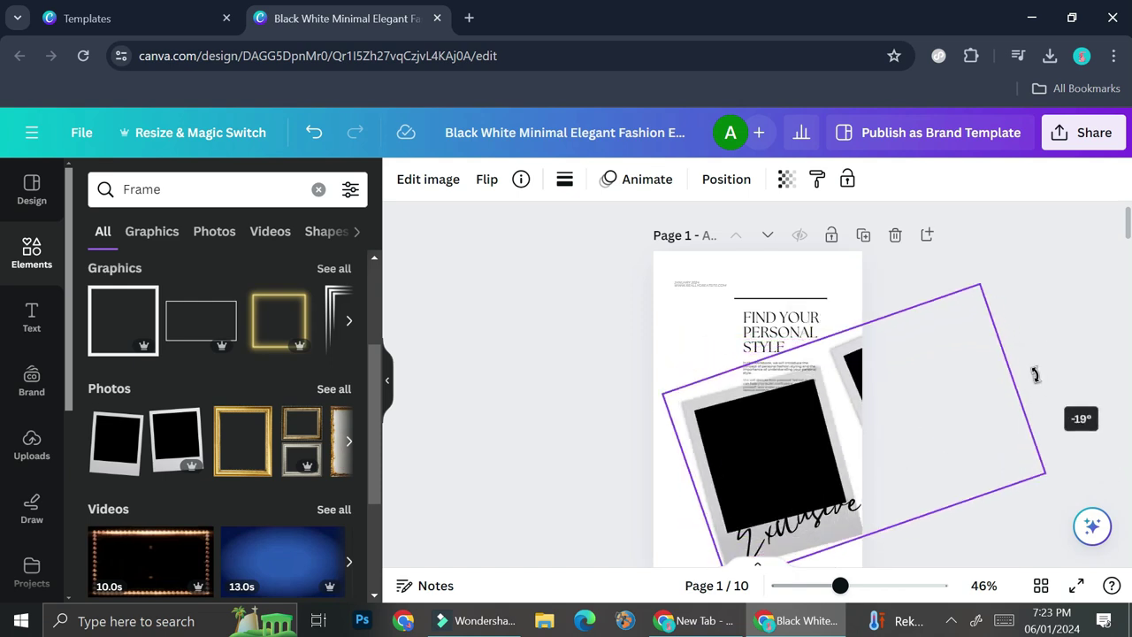
{"action": "left_click_drag", "start_coordinate": [934, 367], "coordinate": [918, 361]}
{"action": "left_click", "coordinate": [1021, 331]}
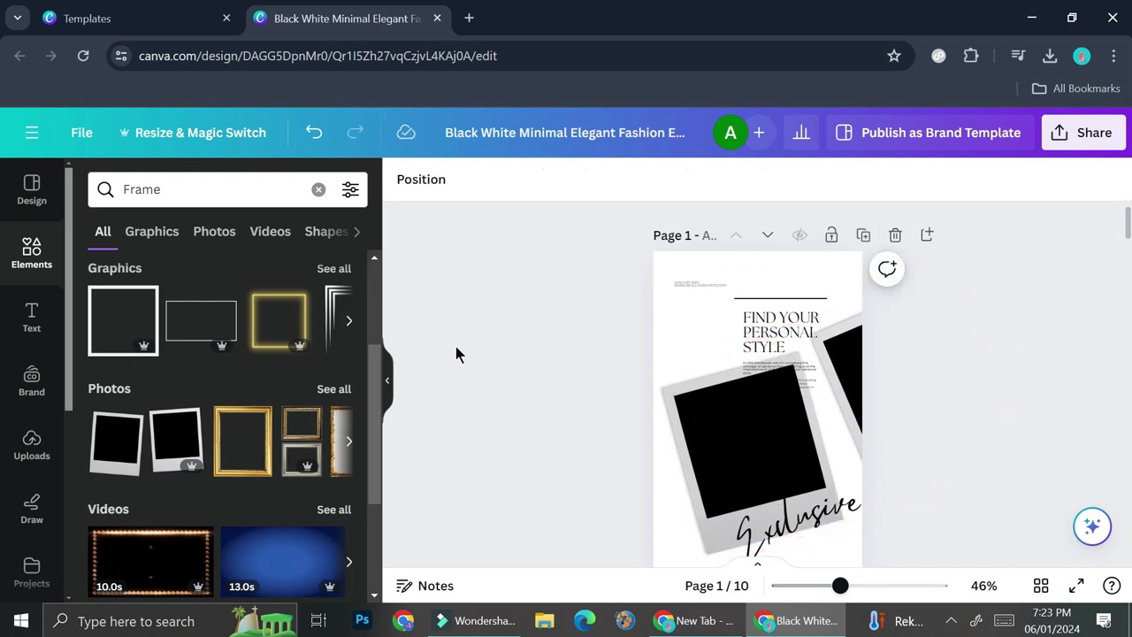
{"action": "scroll", "coordinate": [217, 418], "scroll_direction": "up", "scroll_amount": 1}
{"action": "scroll", "coordinate": [217, 418], "scroll_direction": "up", "scroll_amount": 3}
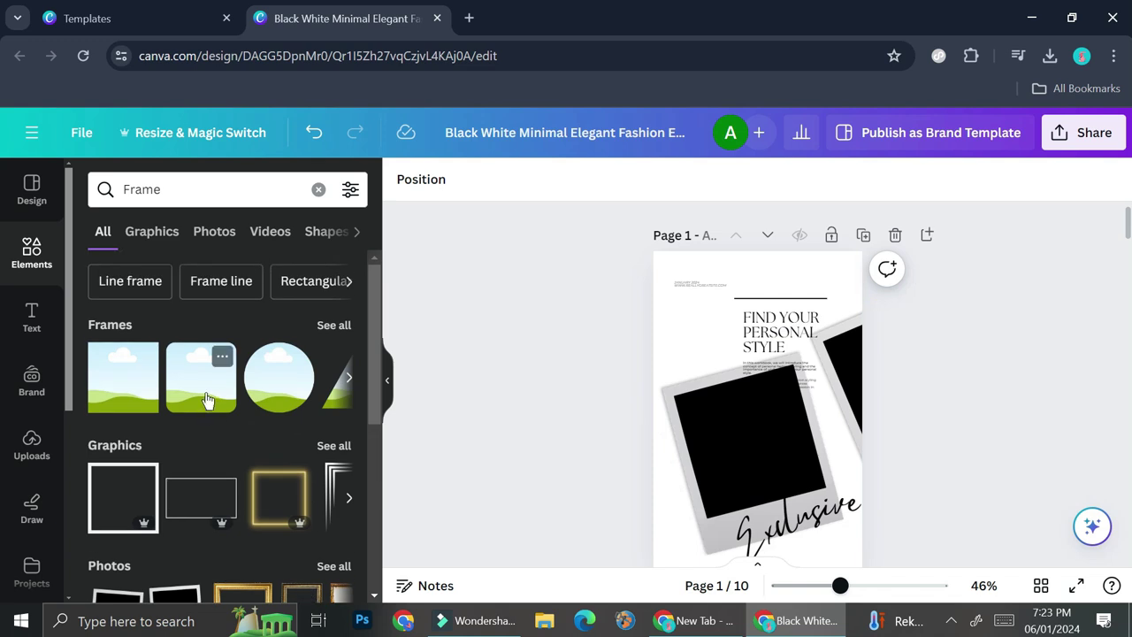
- Add a landscape photo frame over the left polaroid's photo area, tilted to about -16°
{"action": "left_click", "coordinate": [127, 386]}
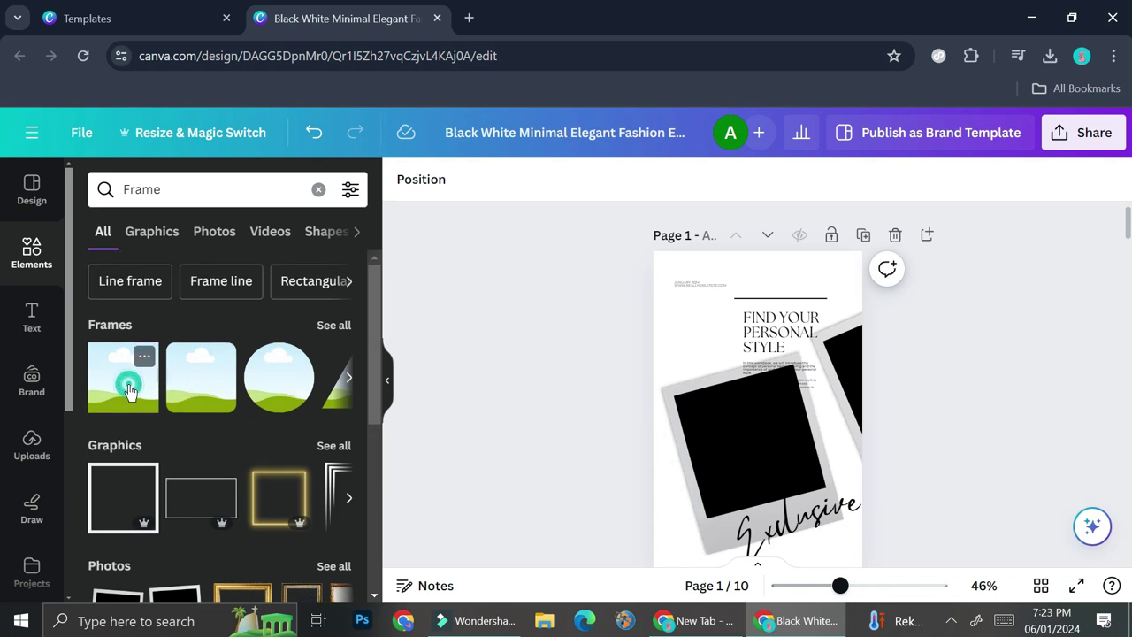
{"action": "left_click_drag", "start_coordinate": [759, 508], "coordinate": [784, 512]}
{"action": "left_click_drag", "start_coordinate": [752, 462], "coordinate": [733, 475]}
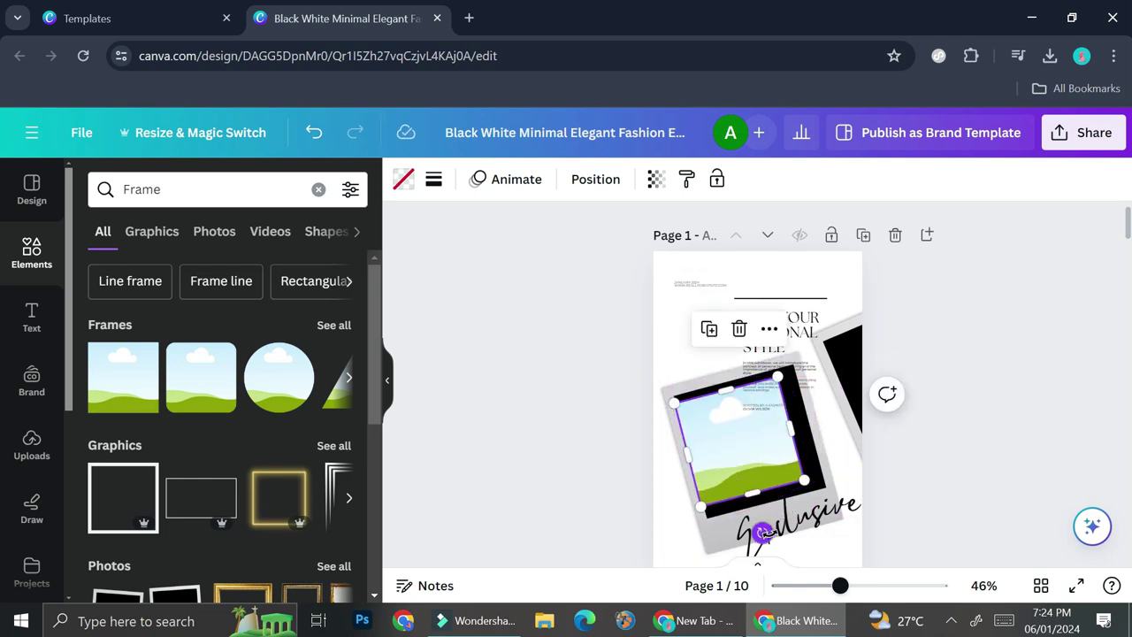
{"action": "left_click_drag", "start_coordinate": [759, 532], "coordinate": [767, 533]}
{"action": "scroll", "coordinate": [750, 440], "scroll_direction": "up", "scroll_amount": 5}
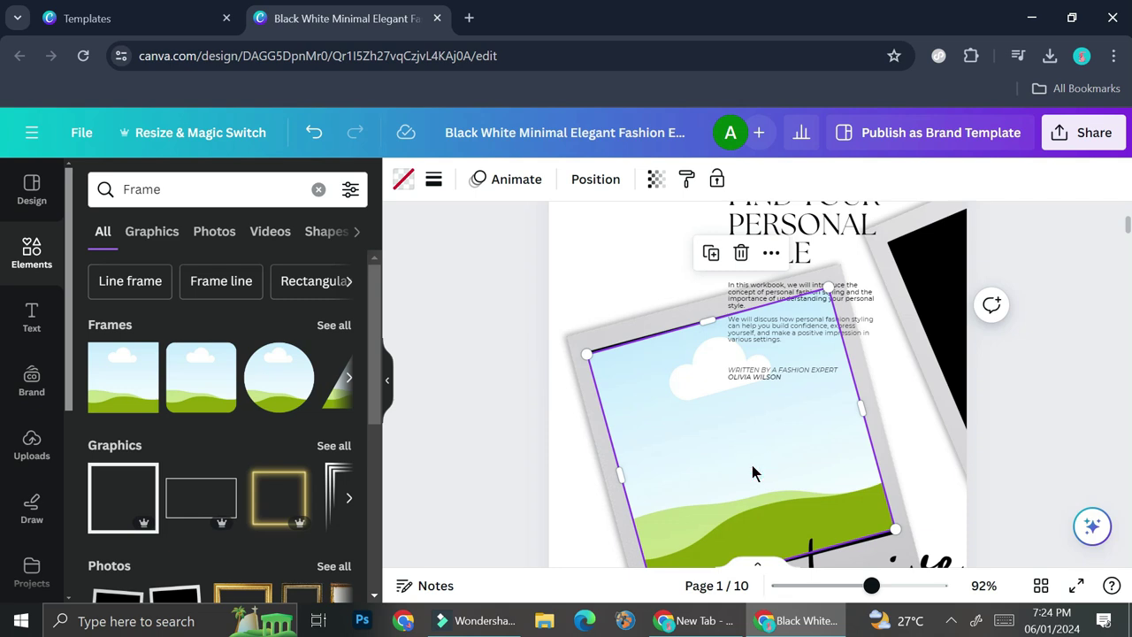
- Duplicate the frame onto the right polaroid, tilt it to match, and enlarge the first frame
{"action": "key", "text": "shift+Right"}
{"action": "key", "text": "shift+Down"}
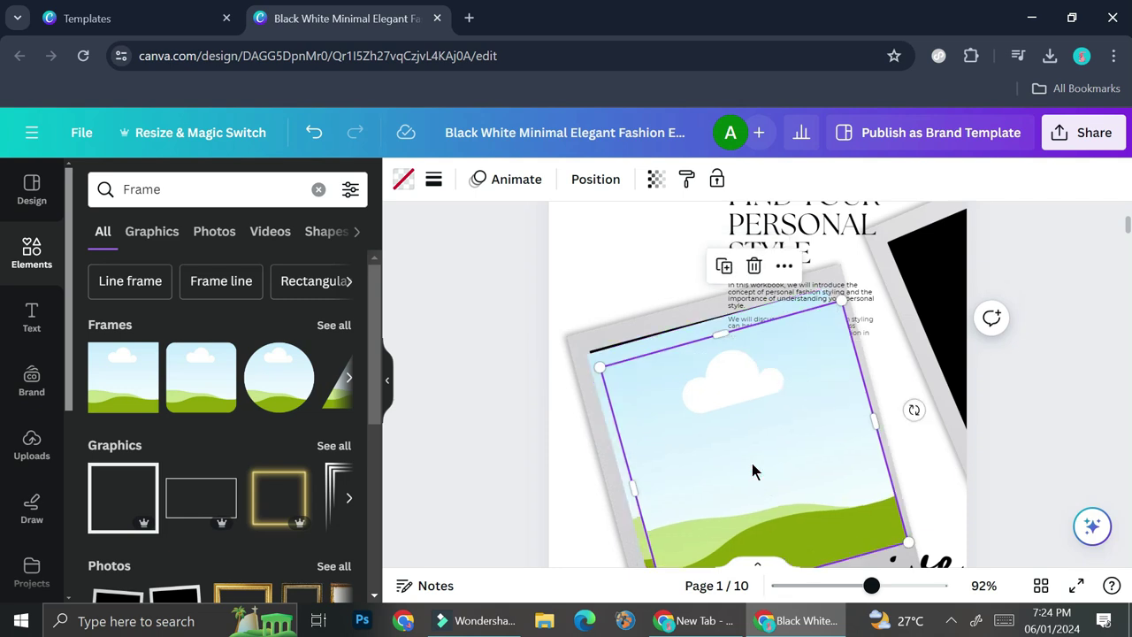
{"action": "left_click_drag", "start_coordinate": [752, 473], "coordinate": [1051, 332]}
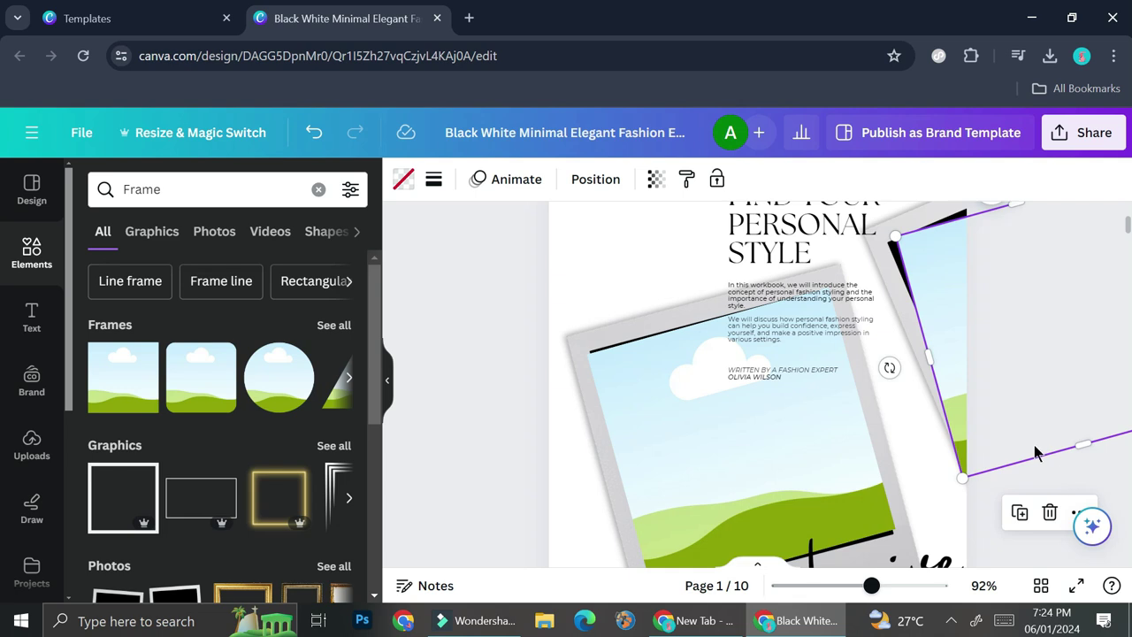
{"action": "left_click_drag", "start_coordinate": [890, 368], "coordinate": [917, 383]}
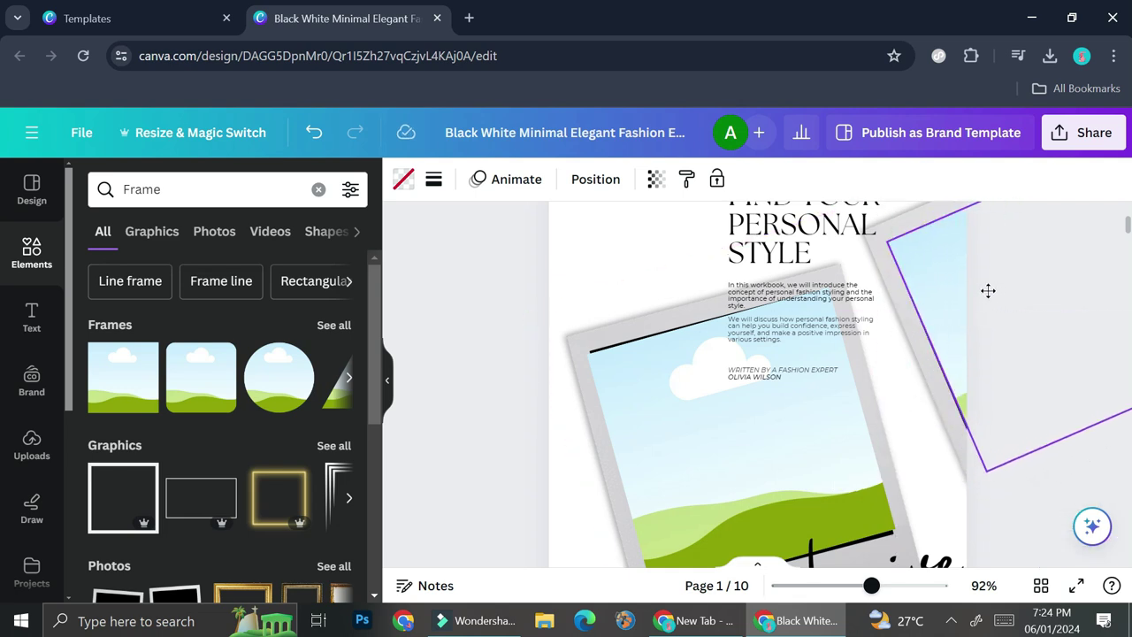
{"action": "left_click", "coordinate": [523, 302]}
{"action": "left_click", "coordinate": [709, 399]}
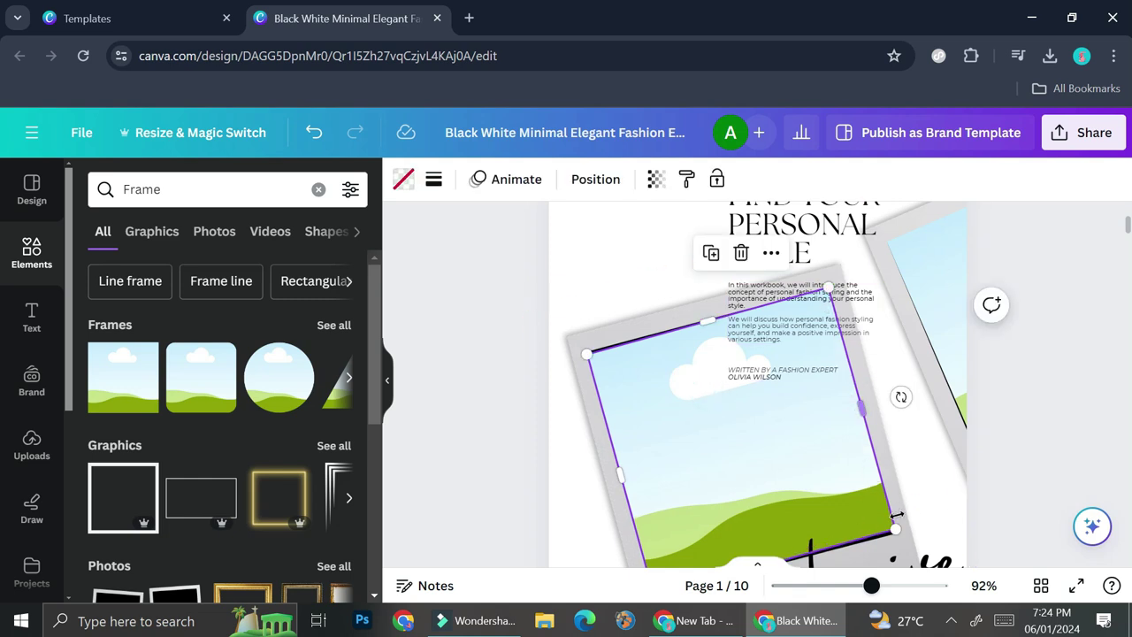
{"action": "left_click_drag", "start_coordinate": [896, 529], "coordinate": [900, 531]}
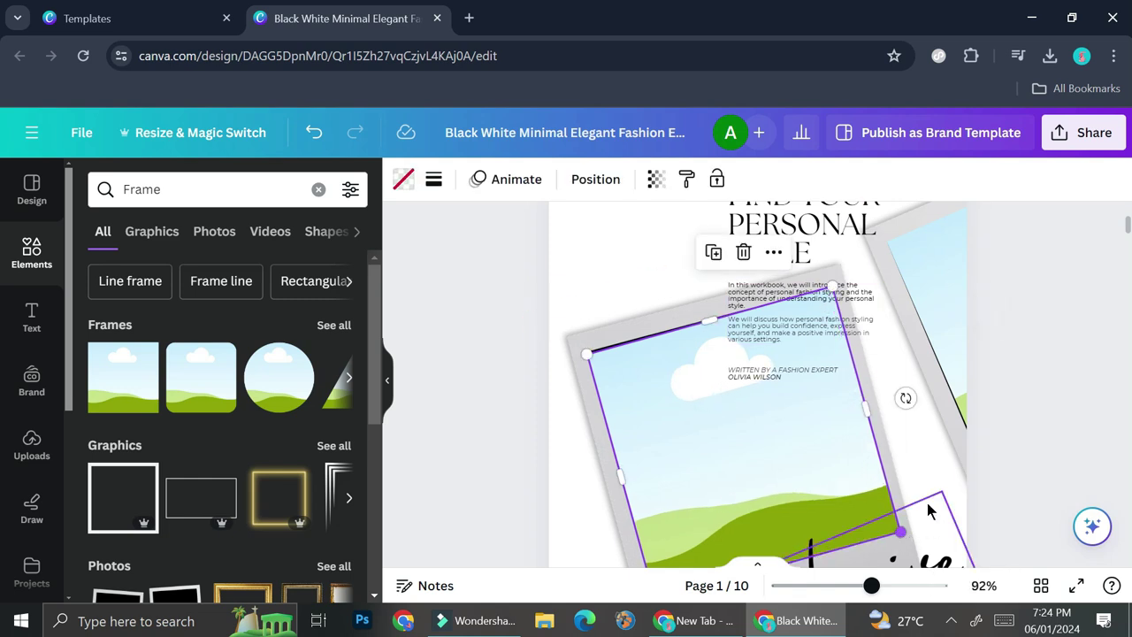
{"action": "left_click", "coordinate": [1044, 404]}
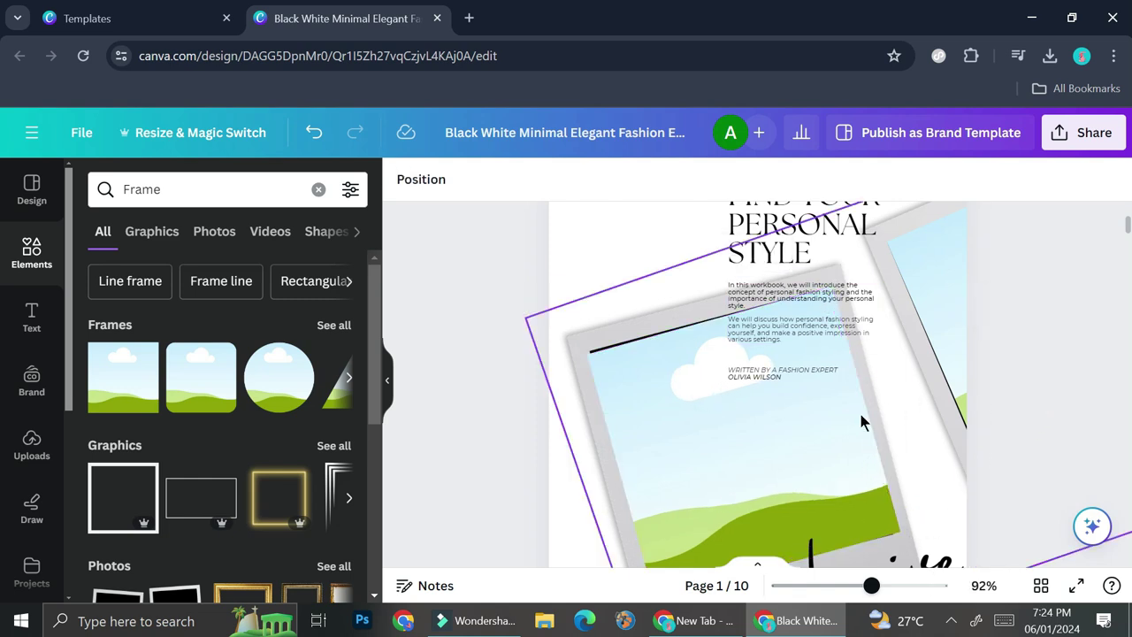
{"action": "left_click", "coordinate": [848, 586]}
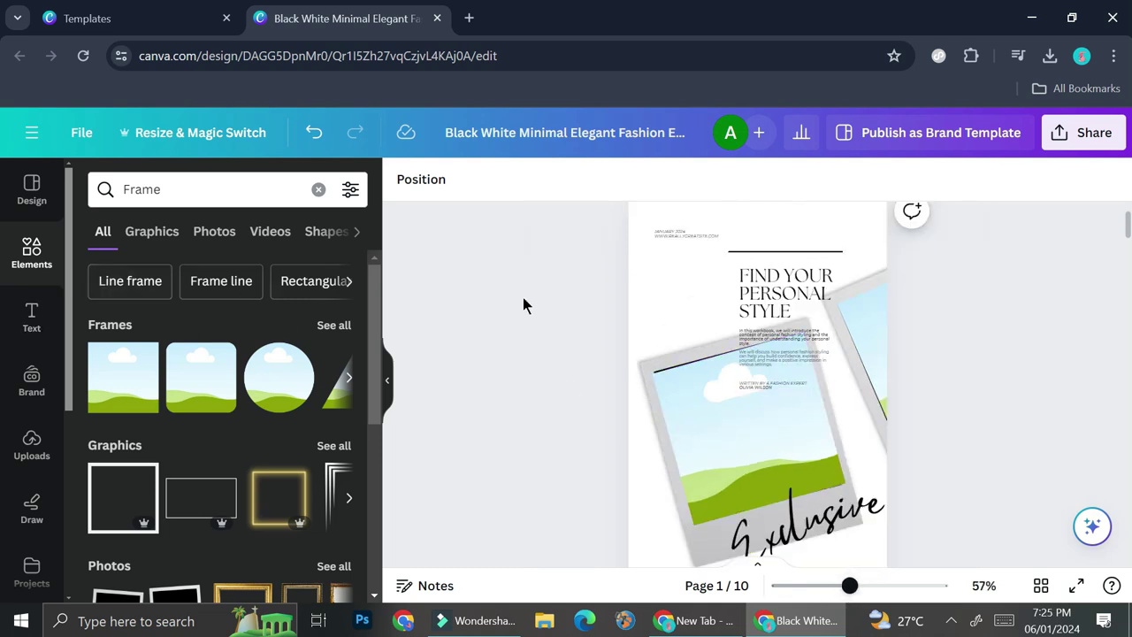
- Open Uploads and browse the uploaded fashion and beauty photos
{"action": "left_click", "coordinate": [37, 453]}
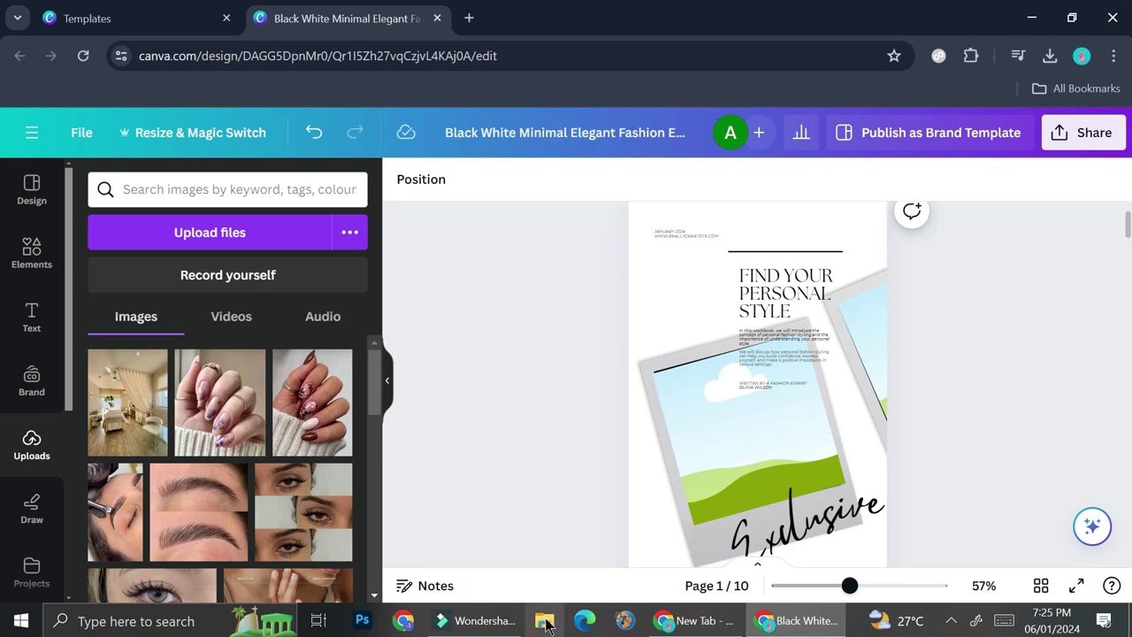
{"action": "scroll", "coordinate": [212, 429], "scroll_direction": "down", "scroll_amount": 3}
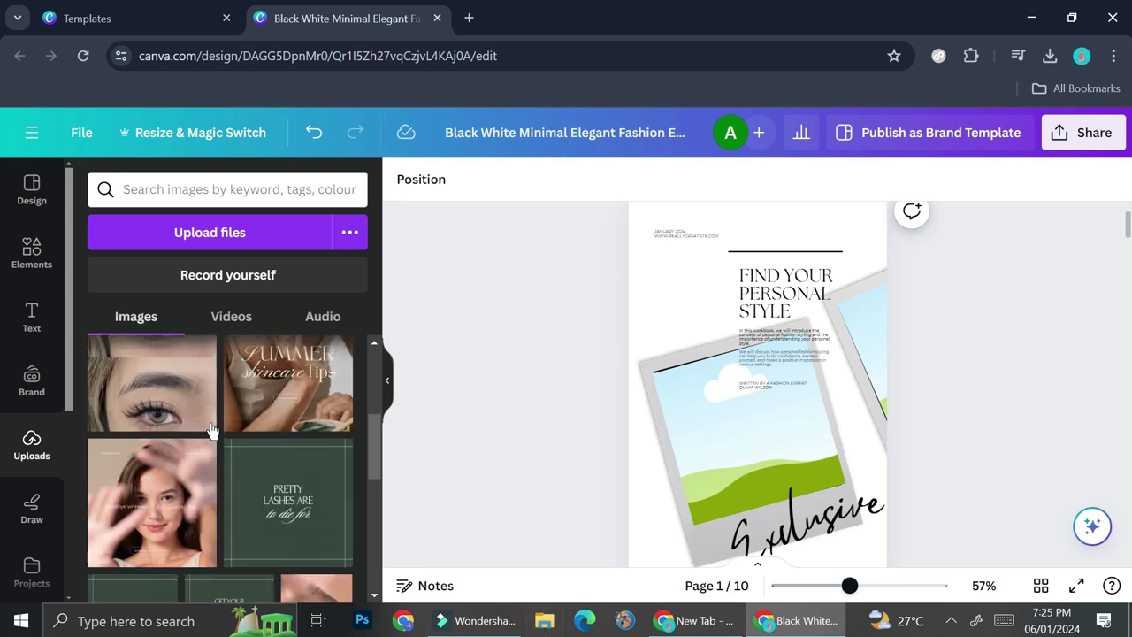
{"action": "scroll", "coordinate": [212, 429], "scroll_direction": "down", "scroll_amount": 5}
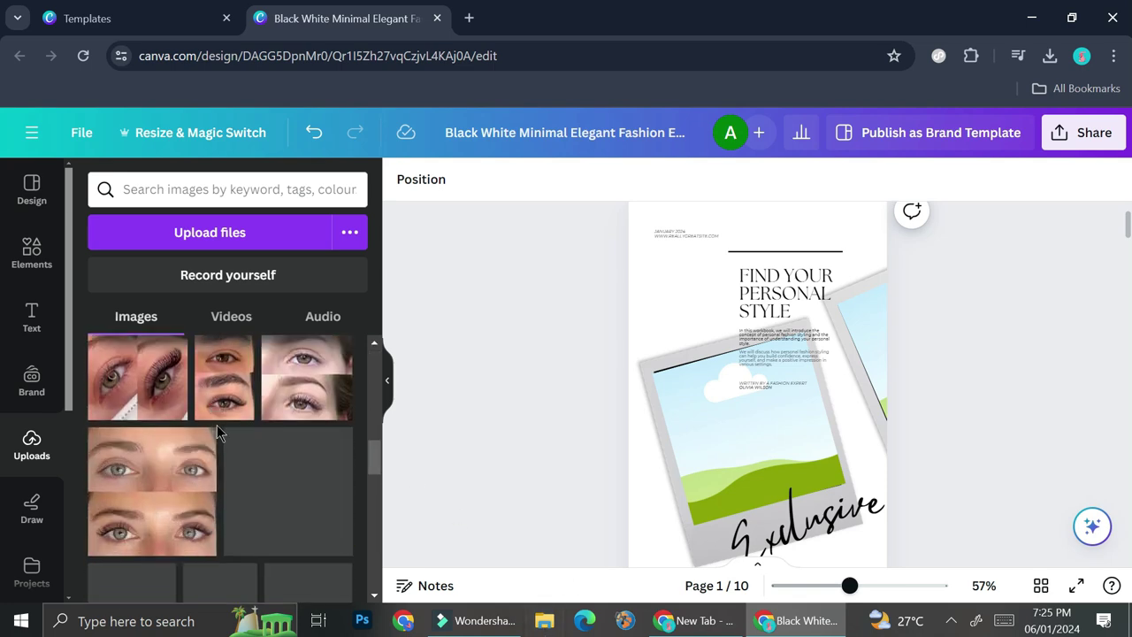
{"action": "scroll", "coordinate": [217, 431], "scroll_direction": "down", "scroll_amount": 5}
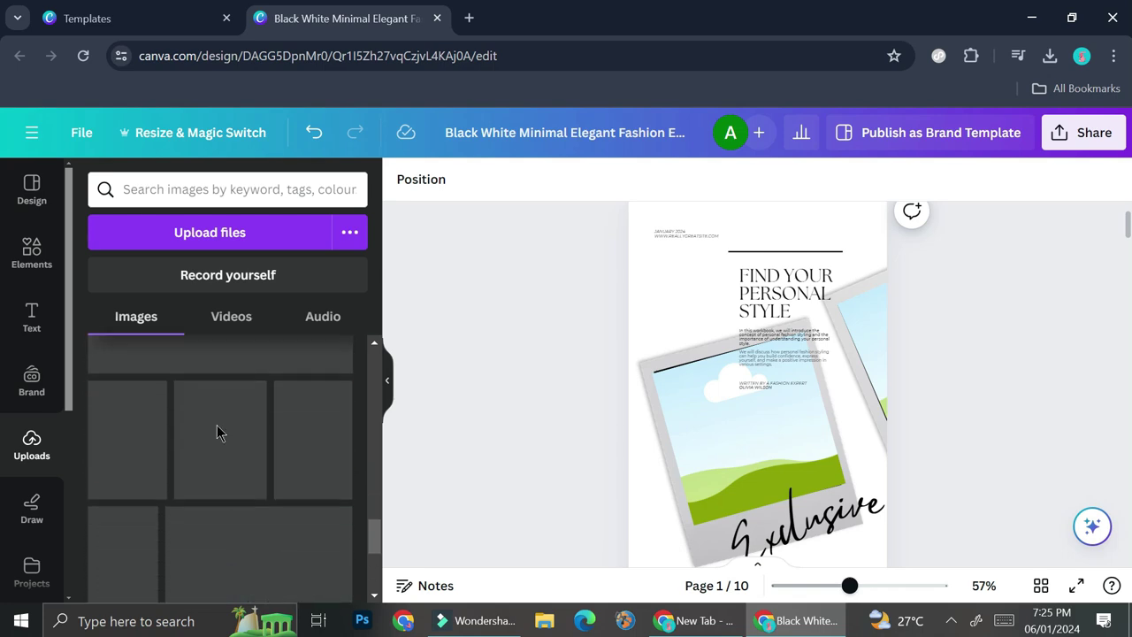
{"action": "scroll", "coordinate": [287, 440], "scroll_direction": "down", "scroll_amount": 4}
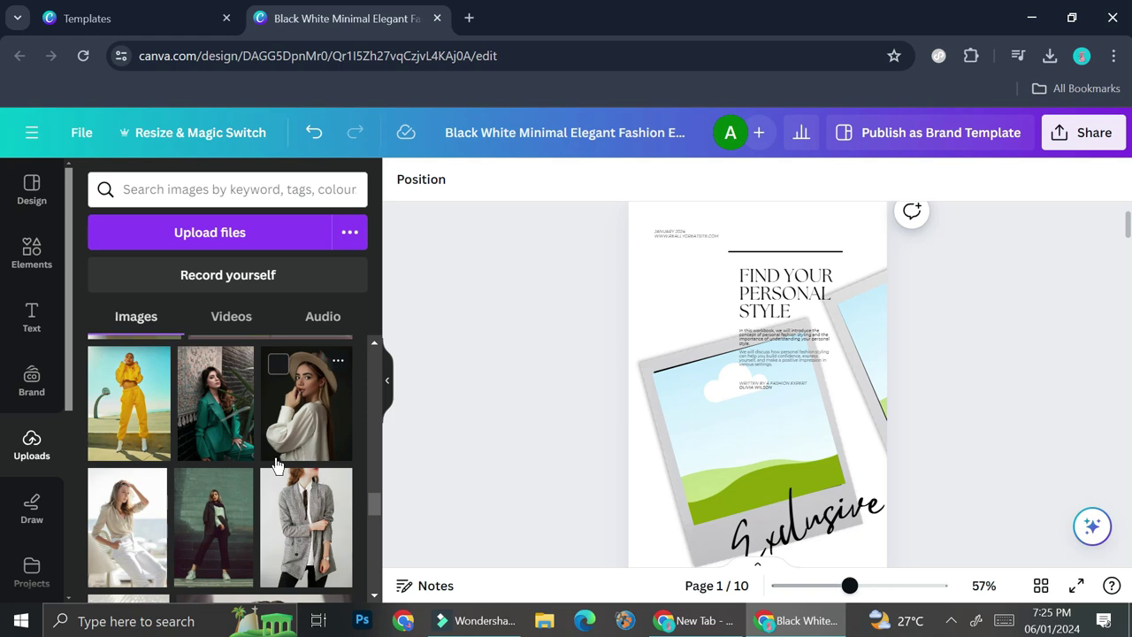
{"action": "scroll", "coordinate": [276, 464], "scroll_direction": "down", "scroll_amount": 3}
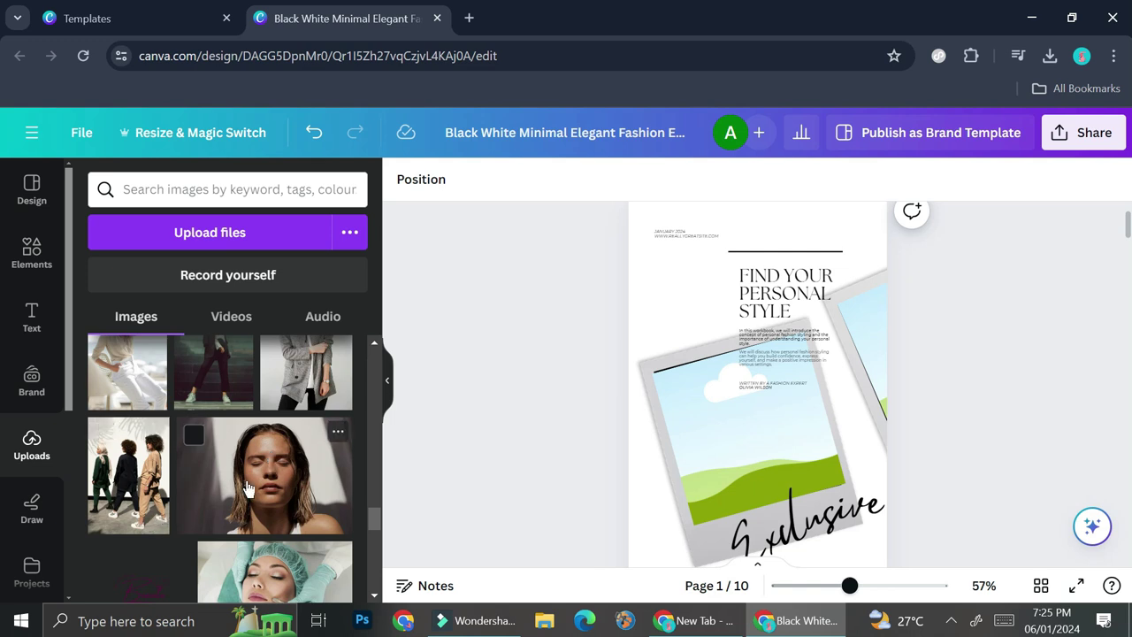
{"action": "scroll", "coordinate": [248, 489], "scroll_direction": "up", "scroll_amount": 2}
{"action": "scroll", "coordinate": [247, 490], "scroll_direction": "down", "scroll_amount": 10}
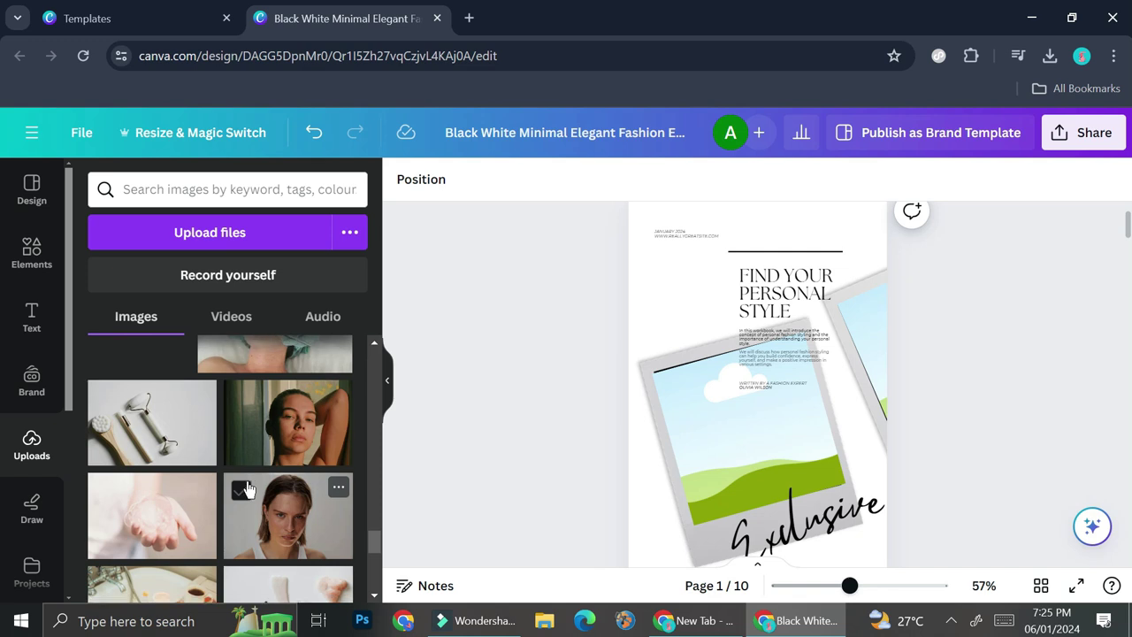
{"action": "scroll", "coordinate": [247, 490], "scroll_direction": "down", "scroll_amount": 8}
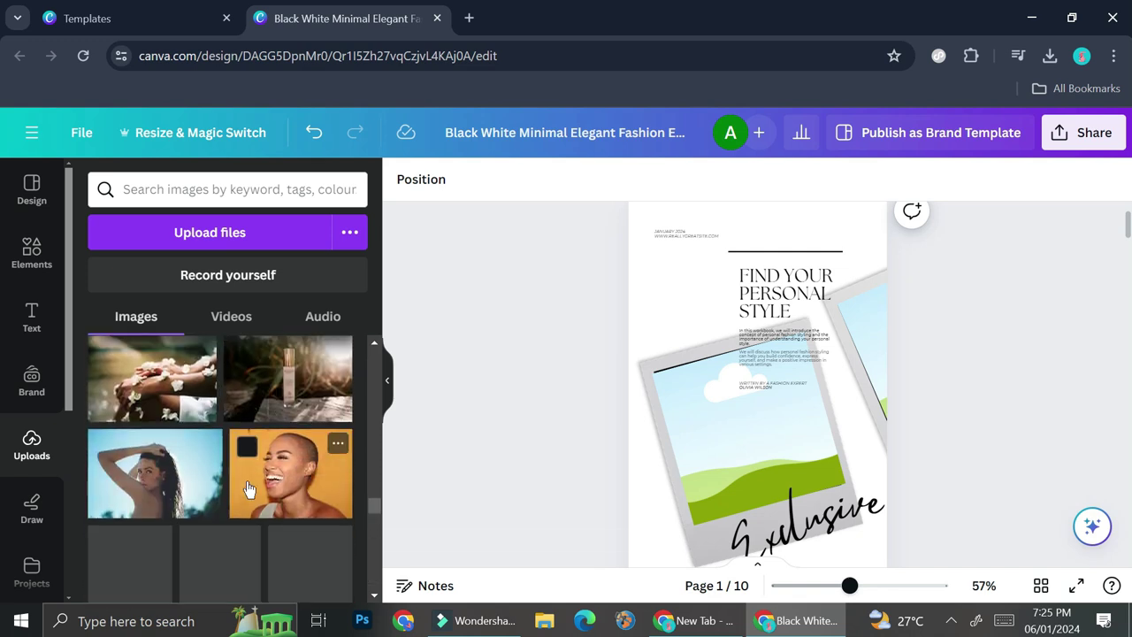
{"action": "scroll", "coordinate": [248, 489], "scroll_direction": "down", "scroll_amount": 3}
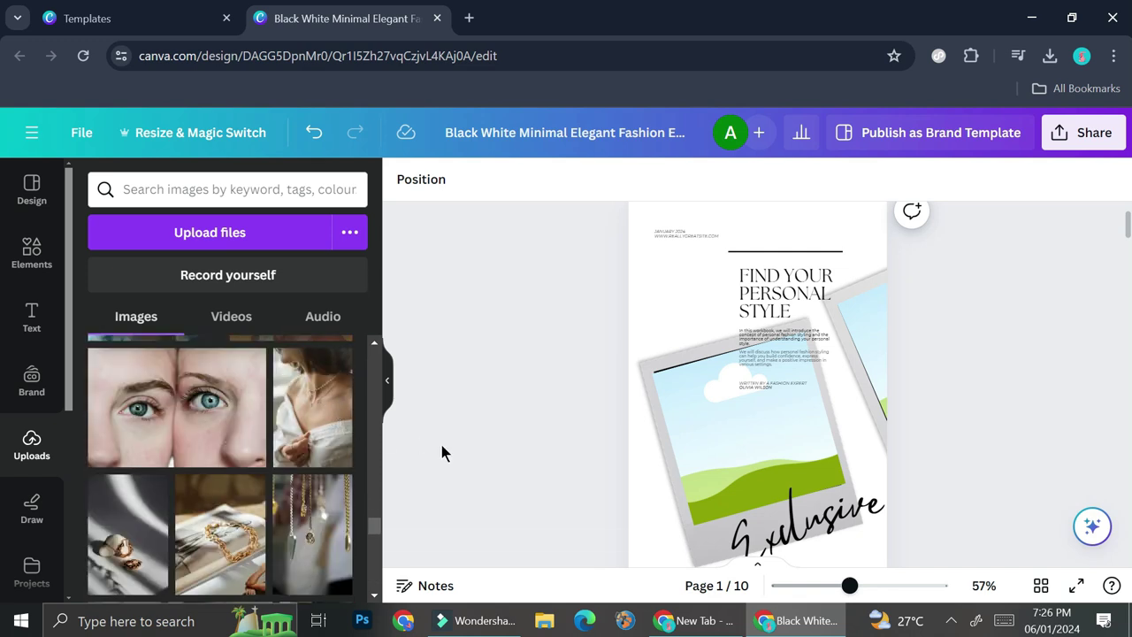
- Drop the uploaded woman photo into the left polaroid frame, removing a stray copy
{"action": "left_click", "coordinate": [321, 419]}
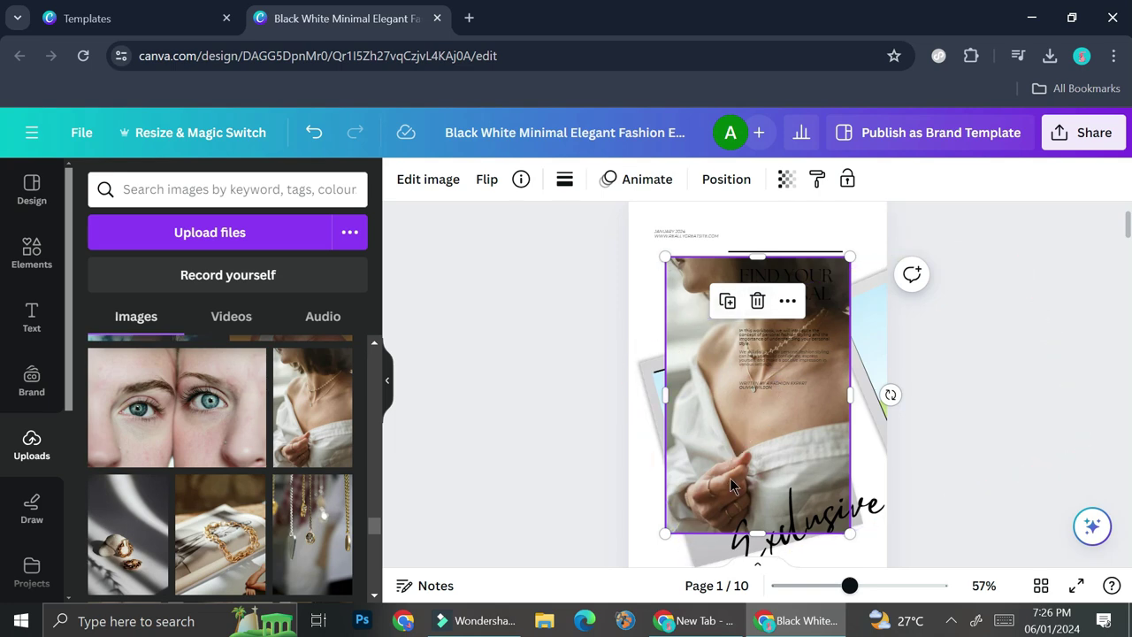
{"action": "key", "text": "Delete"}
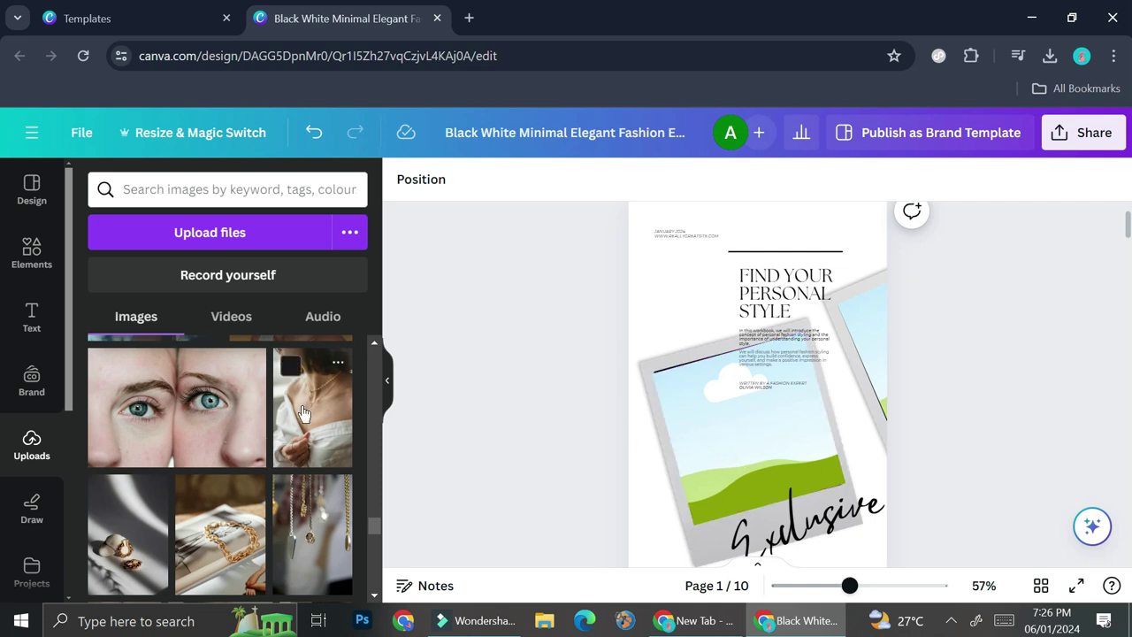
{"action": "left_click_drag", "start_coordinate": [292, 398], "coordinate": [715, 433]}
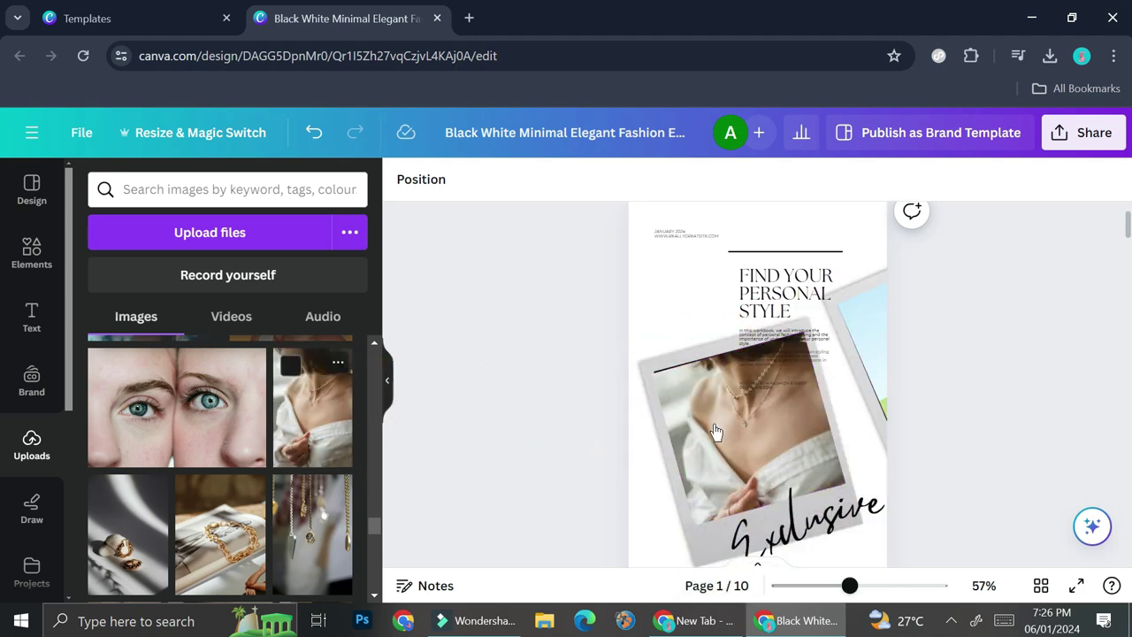
{"action": "left_click", "coordinate": [988, 451]}
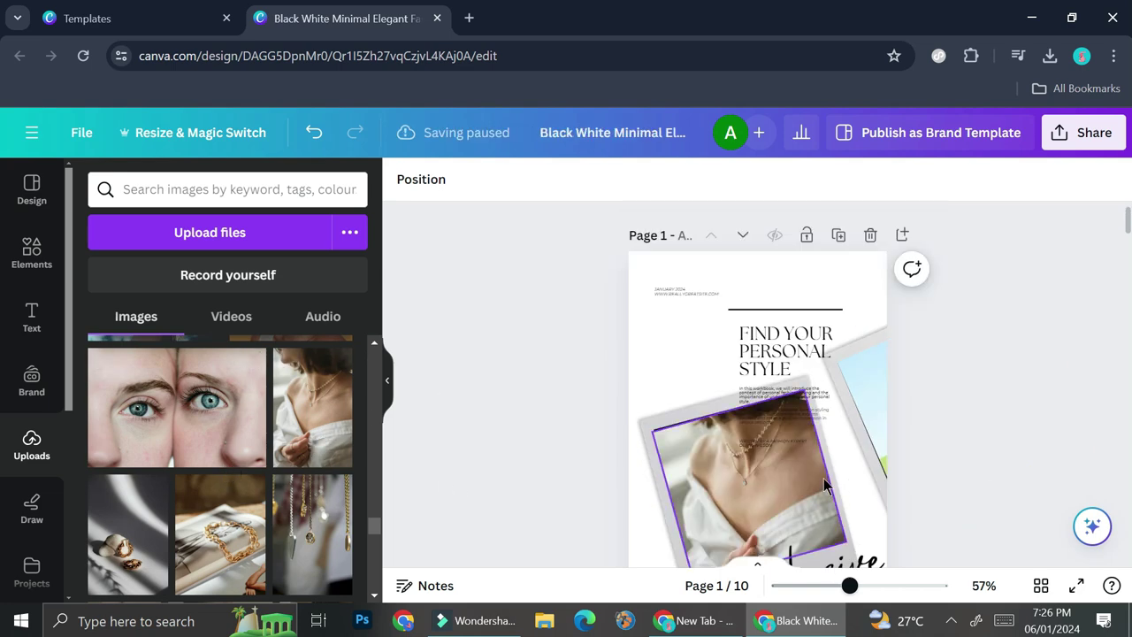
- Fill the right photo frame with the earring photo and zoom in on the cover
{"action": "scroll", "coordinate": [204, 493], "scroll_direction": "down", "scroll_amount": 3}
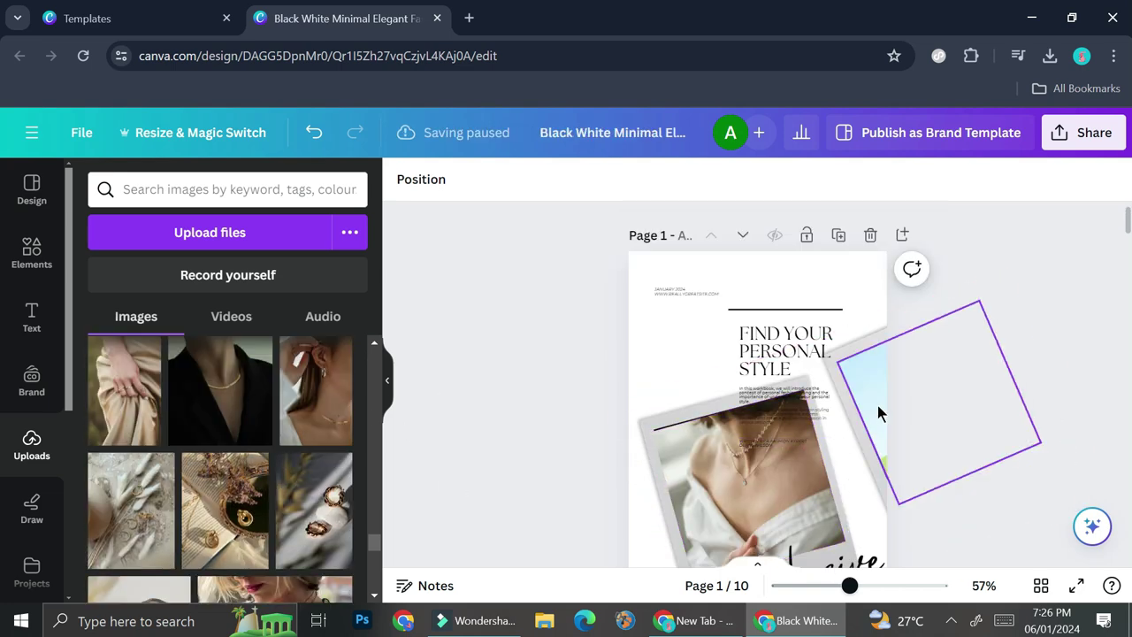
{"action": "left_click_drag", "start_coordinate": [223, 414], "coordinate": [261, 398]}
{"action": "left_click_drag", "start_coordinate": [322, 415], "coordinate": [871, 383]}
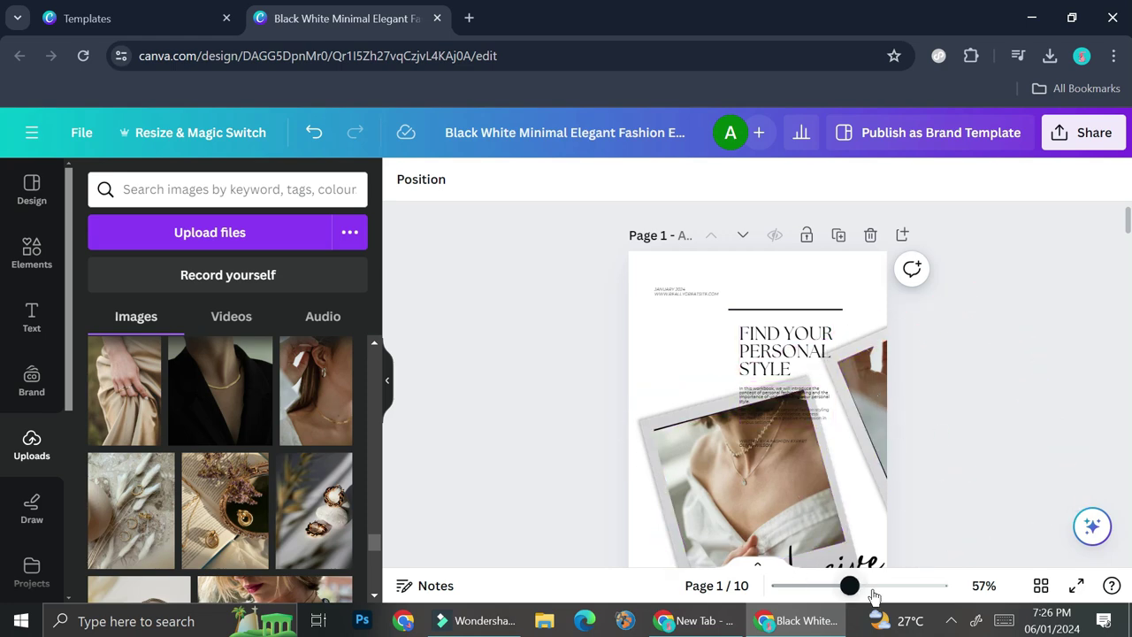
{"action": "left_click_drag", "start_coordinate": [835, 578], "coordinate": [872, 586]}
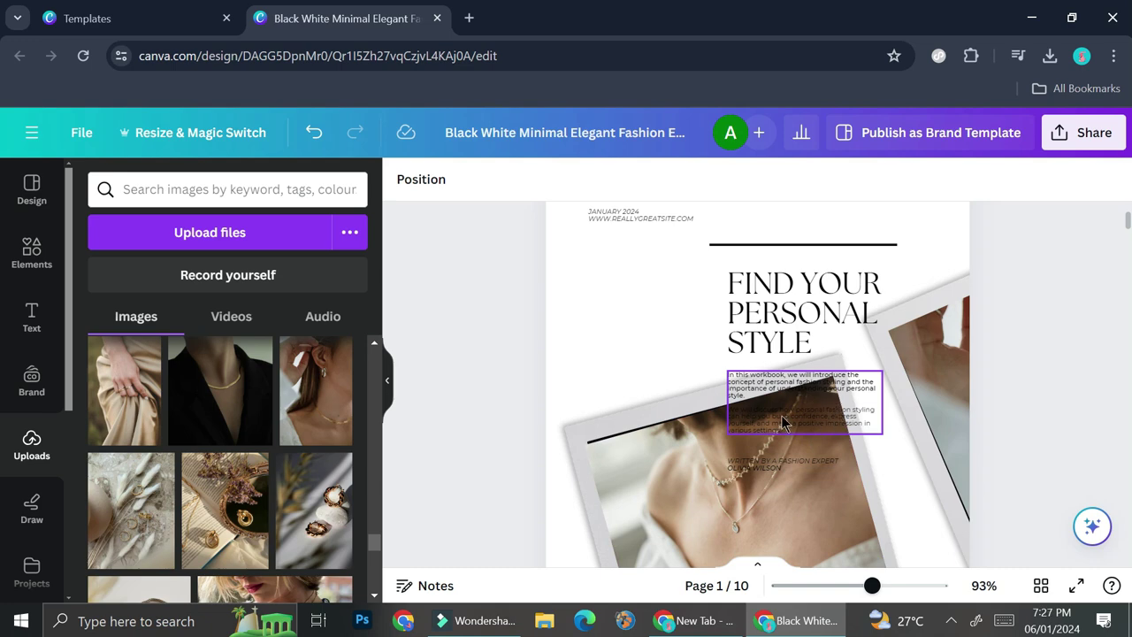
- Change the cover's small body paragraph colour to the custom dark red #921D1D
{"action": "scroll", "coordinate": [689, 446], "scroll_direction": "down", "scroll_amount": 5}
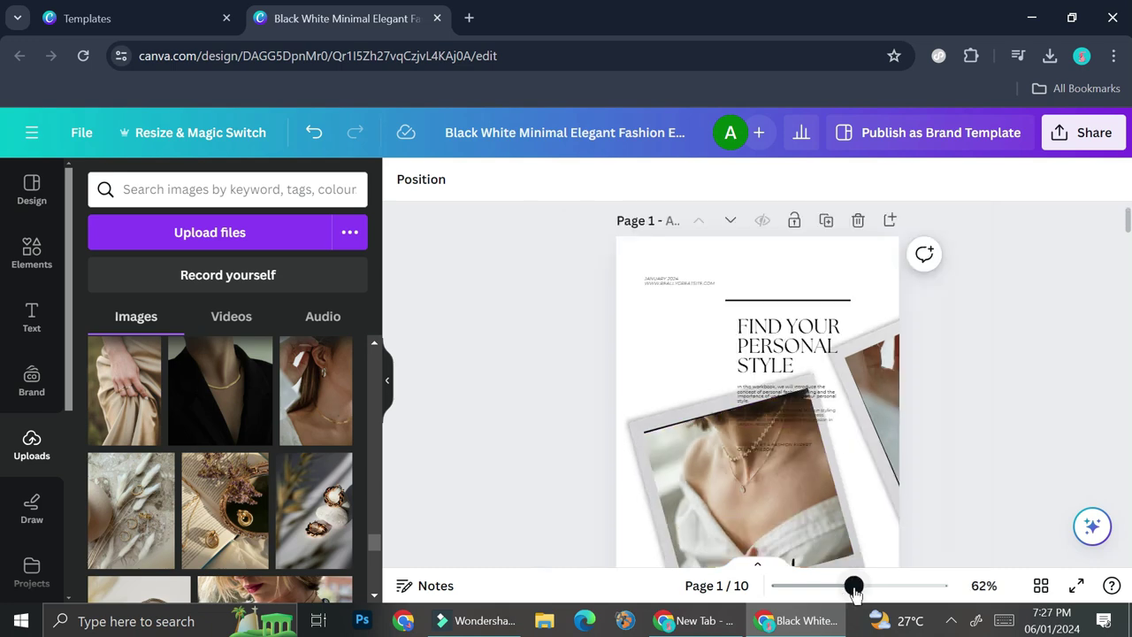
{"action": "left_click", "coordinate": [788, 403]}
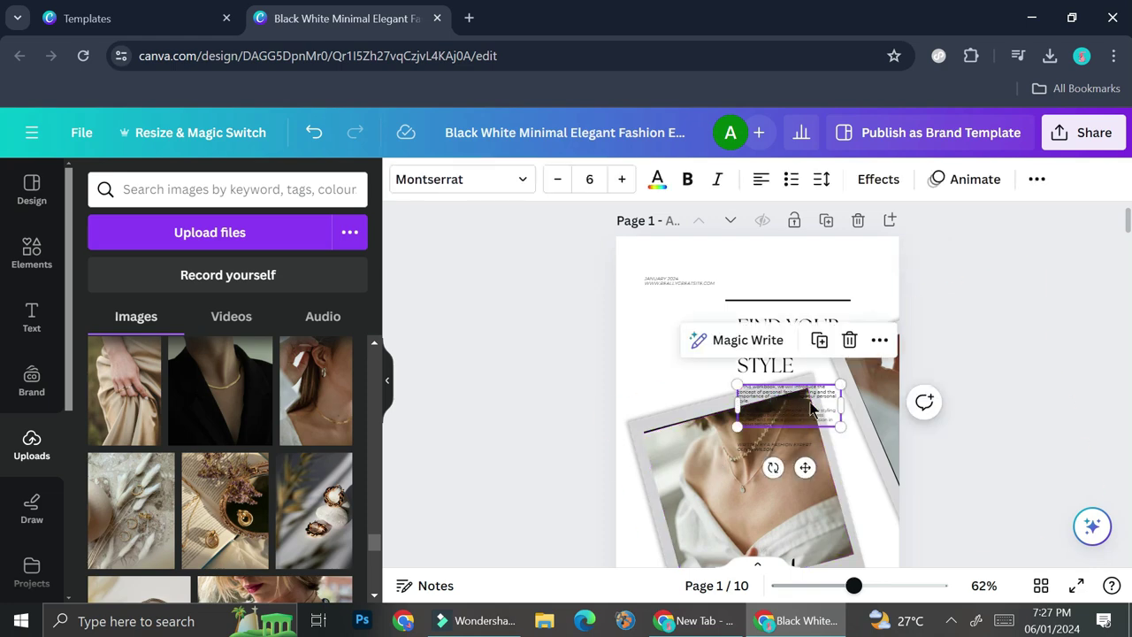
{"action": "left_click", "coordinate": [655, 179]}
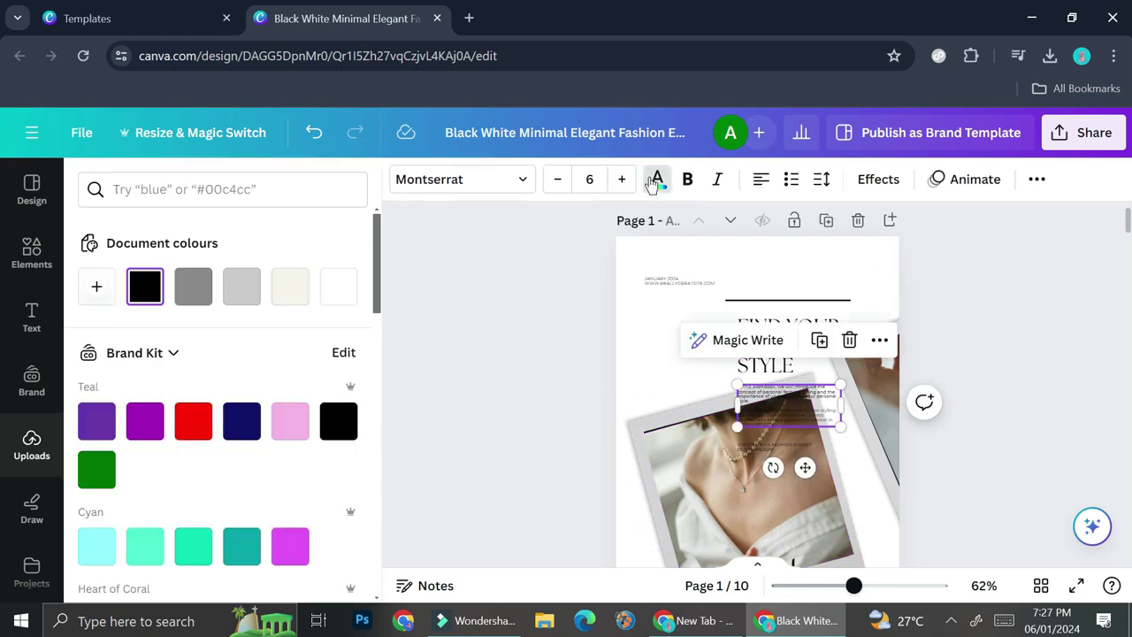
{"action": "left_click", "coordinate": [324, 292]}
{"action": "left_click", "coordinate": [291, 292]}
{"action": "left_click", "coordinate": [242, 291]}
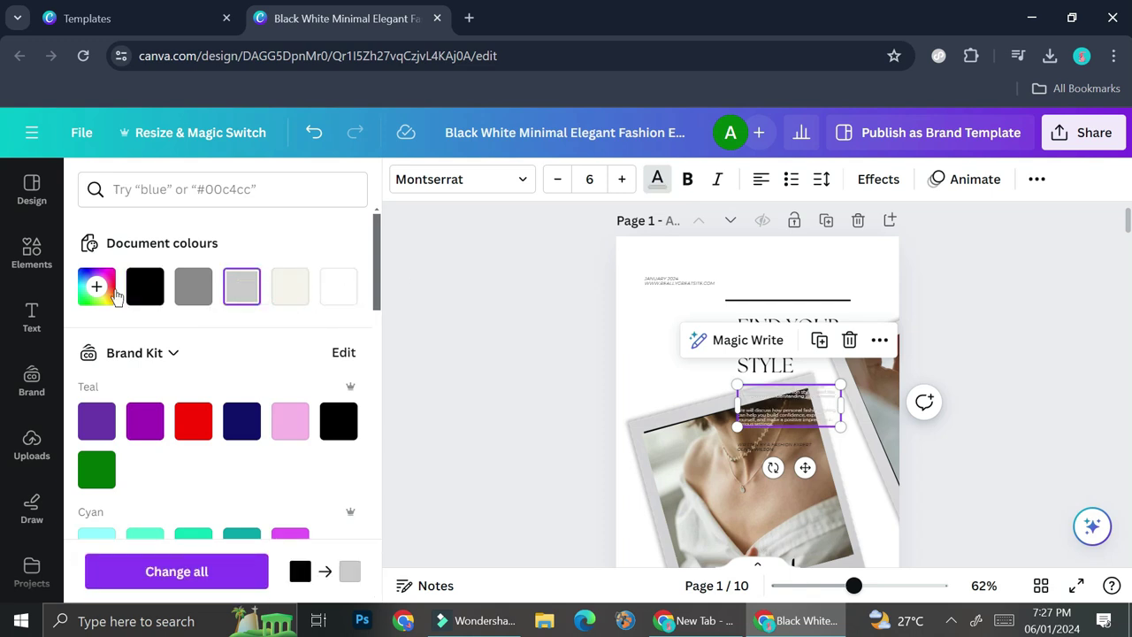
{"action": "left_click", "coordinate": [99, 289]}
{"action": "left_click", "coordinate": [301, 358]}
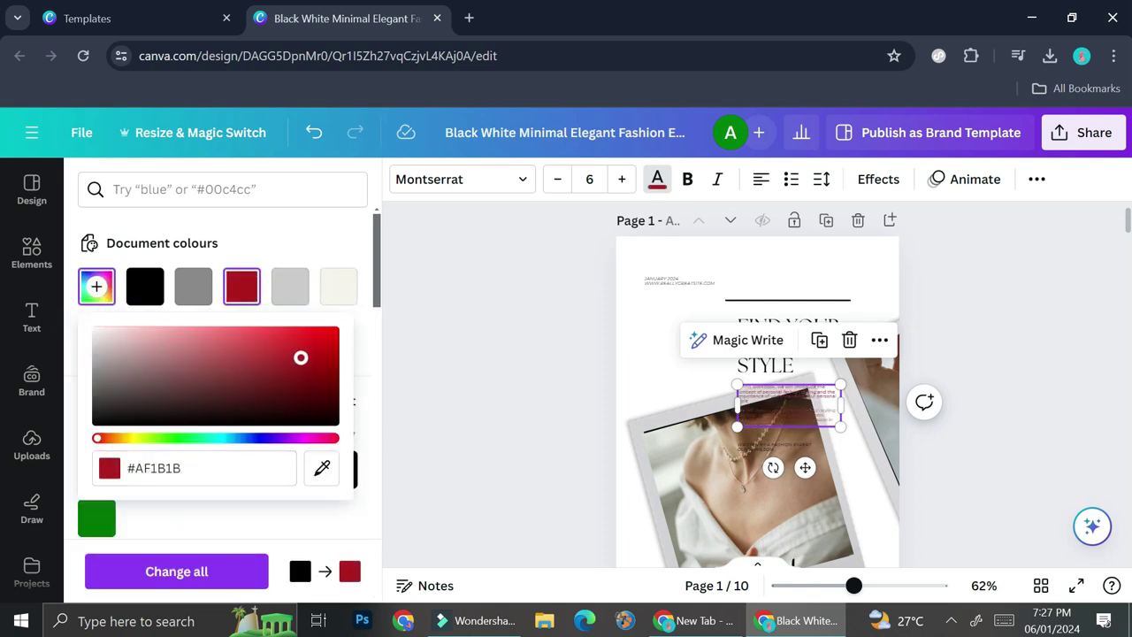
{"action": "mouse_move", "coordinate": [301, 357]}
{"action": "left_mouse_down"}
{"action": "mouse_move", "coordinate": [354, 362]}
{"action": "mouse_move", "coordinate": [301, 405]}
{"action": "mouse_move", "coordinate": [308, 339]}
{"action": "mouse_move", "coordinate": [289, 368]}
{"action": "left_mouse_up"}
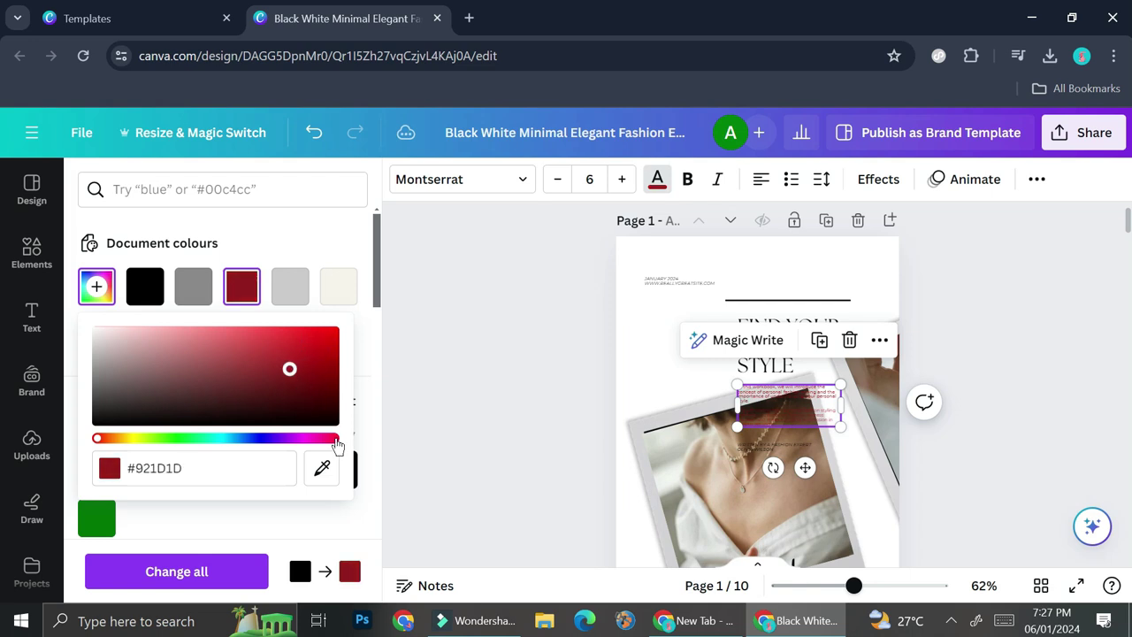
{"action": "key", "text": "Escape"}
- Select the tilted photo frame and the photo inside it
{"action": "left_click", "coordinate": [783, 399]}
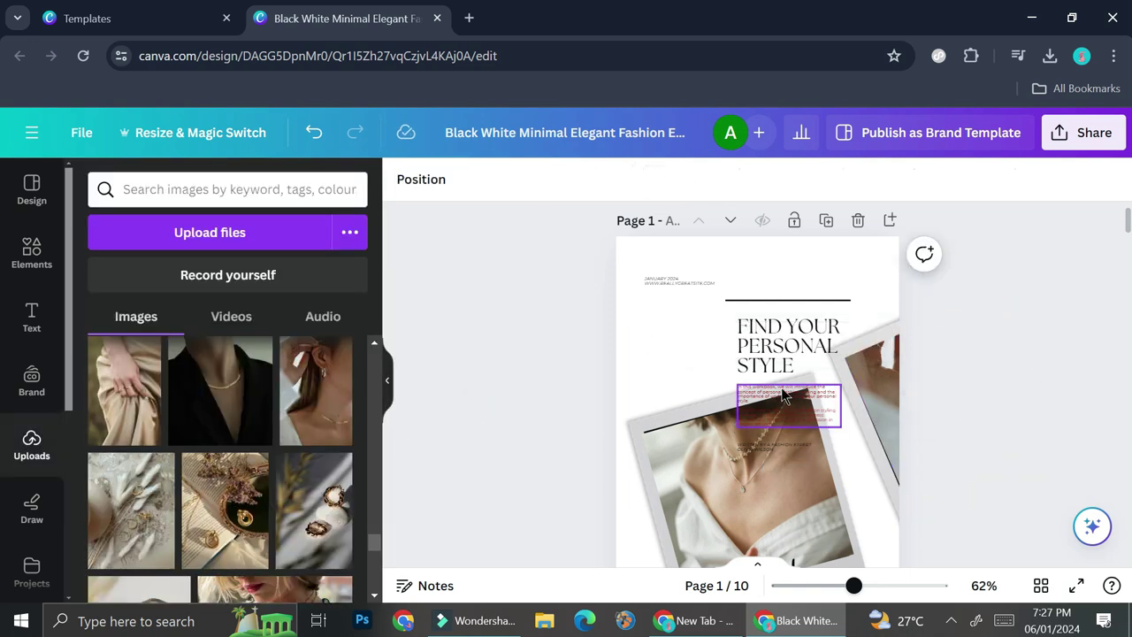
{"action": "left_click_drag", "start_coordinate": [781, 396], "coordinate": [782, 400]}
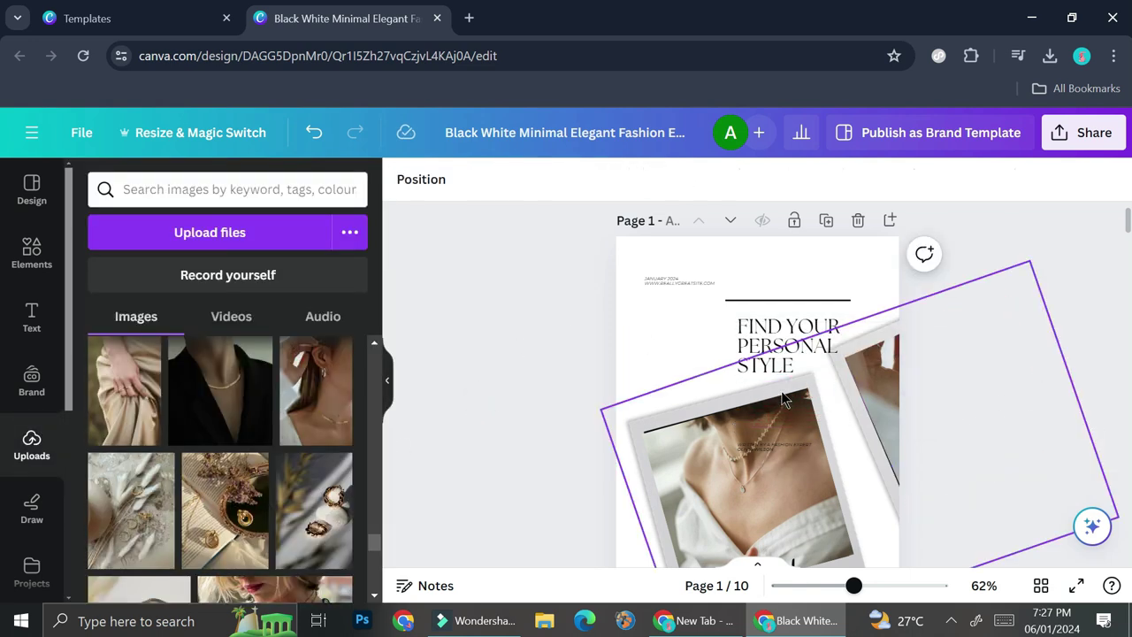
{"action": "left_click", "coordinate": [764, 453]}
{"action": "left_click", "coordinate": [766, 446]}
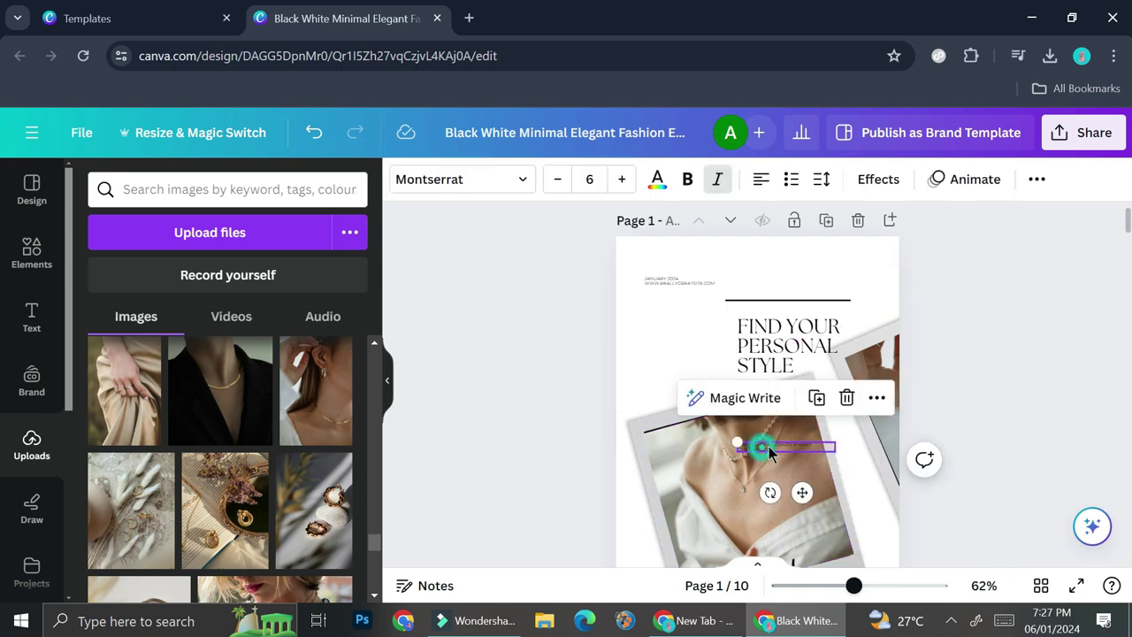
{"action": "left_click", "coordinate": [769, 448]}
{"action": "scroll", "coordinate": [769, 453], "scroll_direction": "down", "scroll_amount": 3}
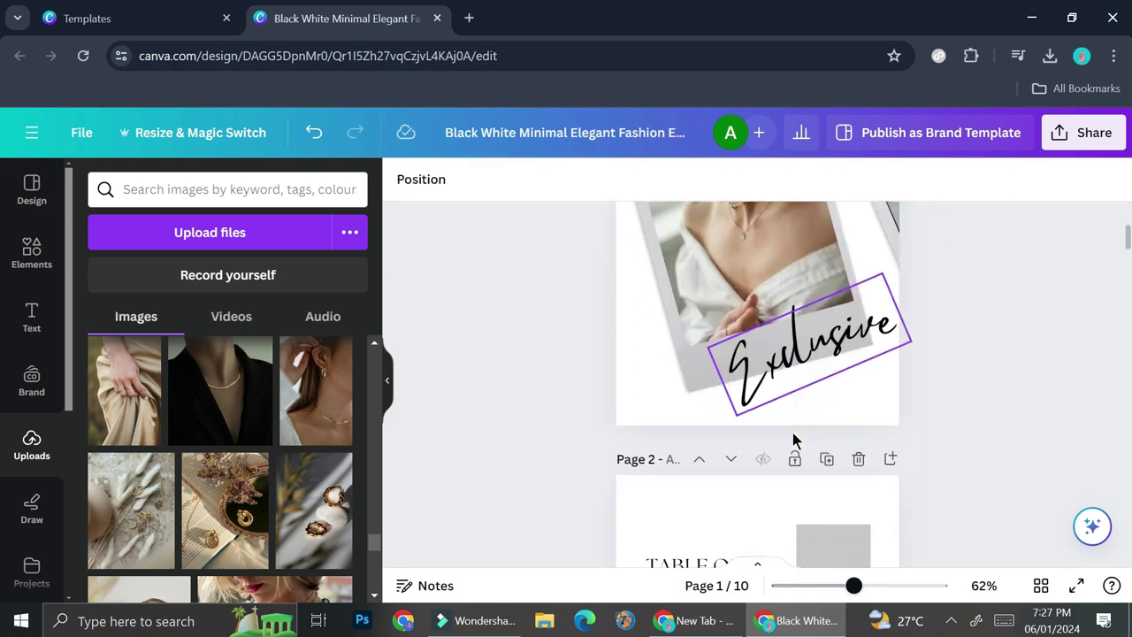
{"action": "scroll", "coordinate": [797, 425], "scroll_direction": "up", "scroll_amount": 2}
{"action": "scroll", "coordinate": [842, 356], "scroll_direction": "down", "scroll_amount": 5}
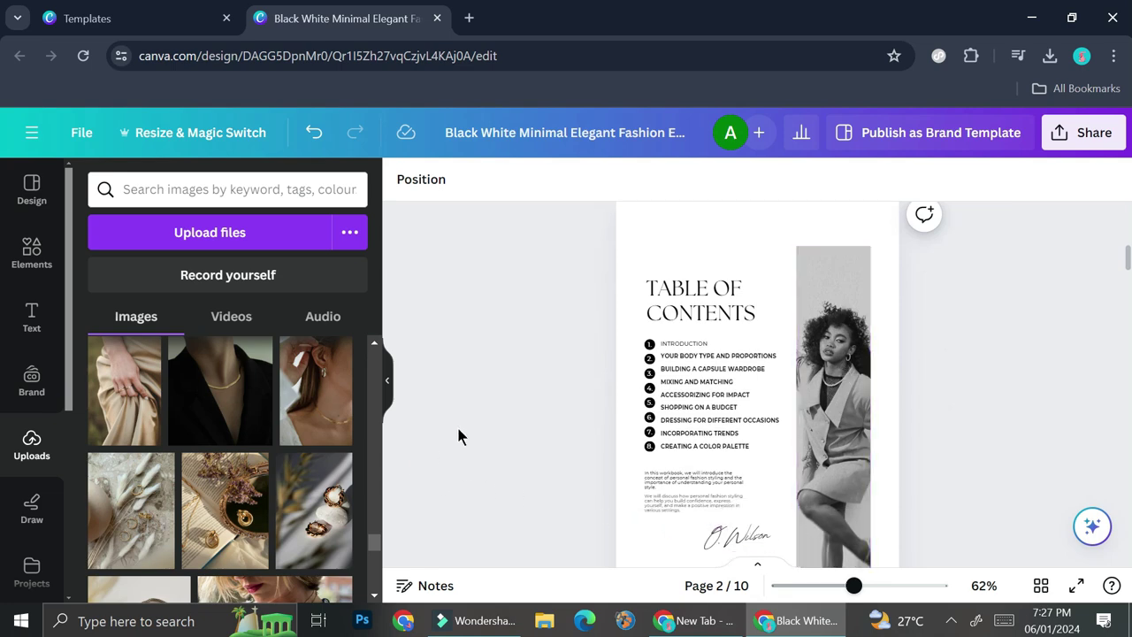
{"action": "scroll", "coordinate": [773, 433], "scroll_direction": "down", "scroll_amount": 3}
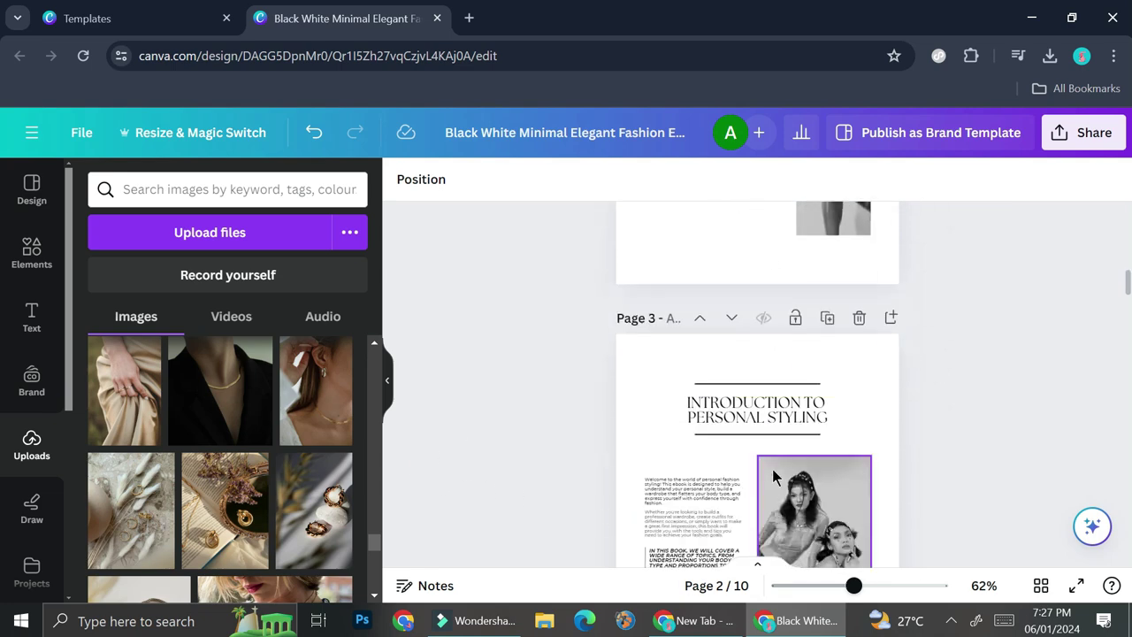
{"action": "scroll", "coordinate": [773, 478], "scroll_direction": "down", "scroll_amount": 2}
{"action": "scroll", "coordinate": [772, 478], "scroll_direction": "up", "scroll_amount": 6}
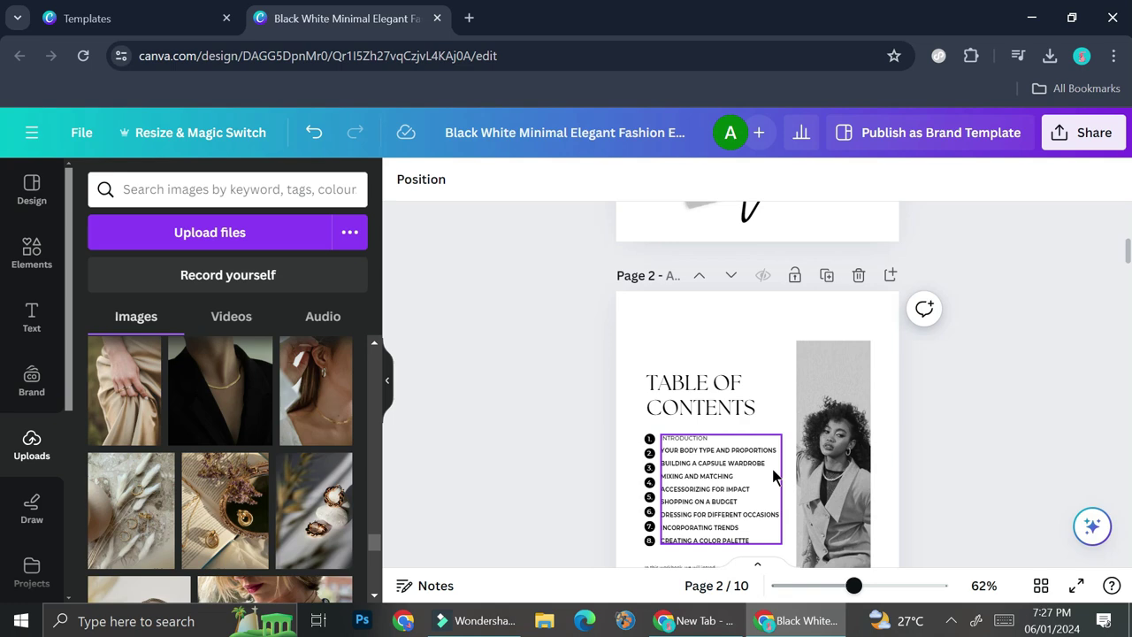
{"action": "scroll", "coordinate": [772, 478], "scroll_direction": "up", "scroll_amount": 1}
{"action": "scroll", "coordinate": [862, 424], "scroll_direction": "down", "scroll_amount": 2}
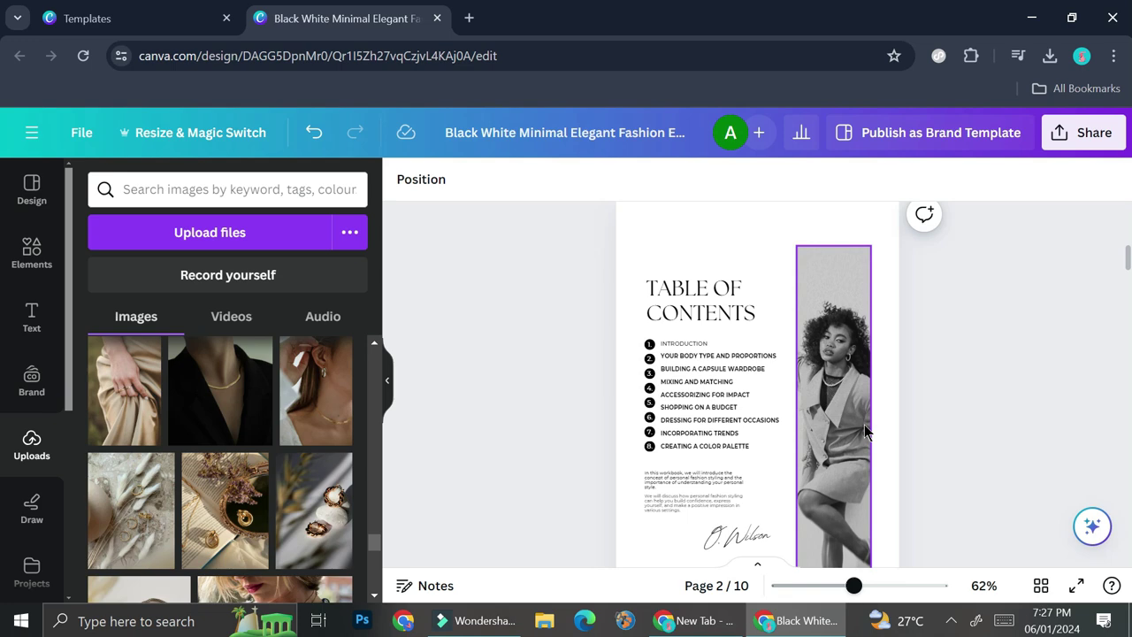
{"action": "scroll", "coordinate": [865, 432], "scroll_direction": "up", "scroll_amount": 5}
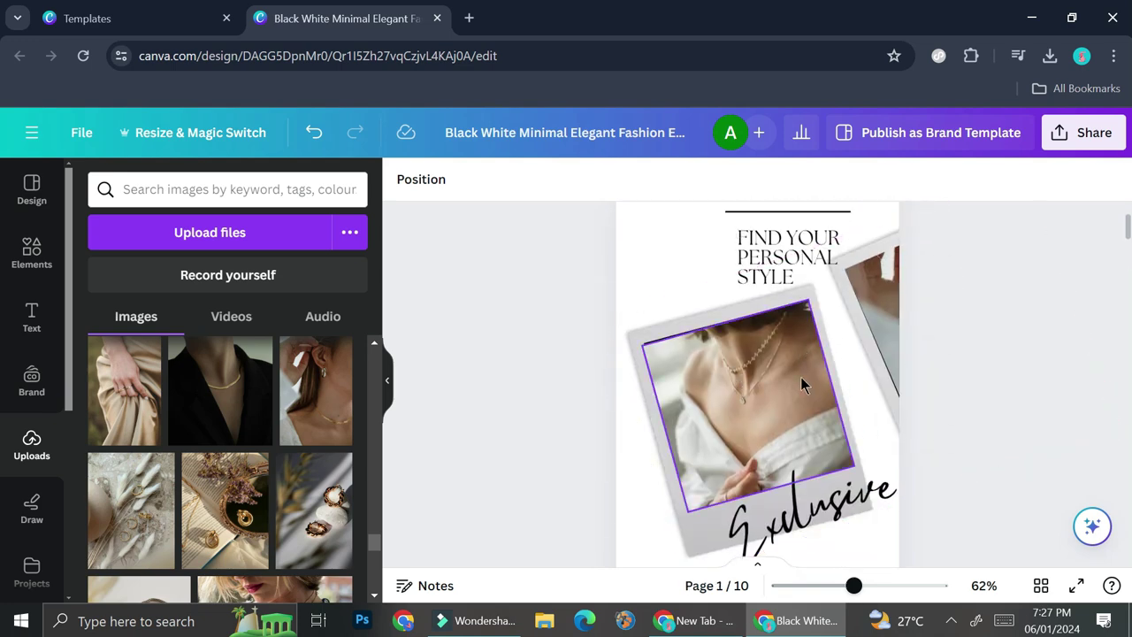
{"action": "scroll", "coordinate": [1013, 372], "scroll_direction": "down", "scroll_amount": 5}
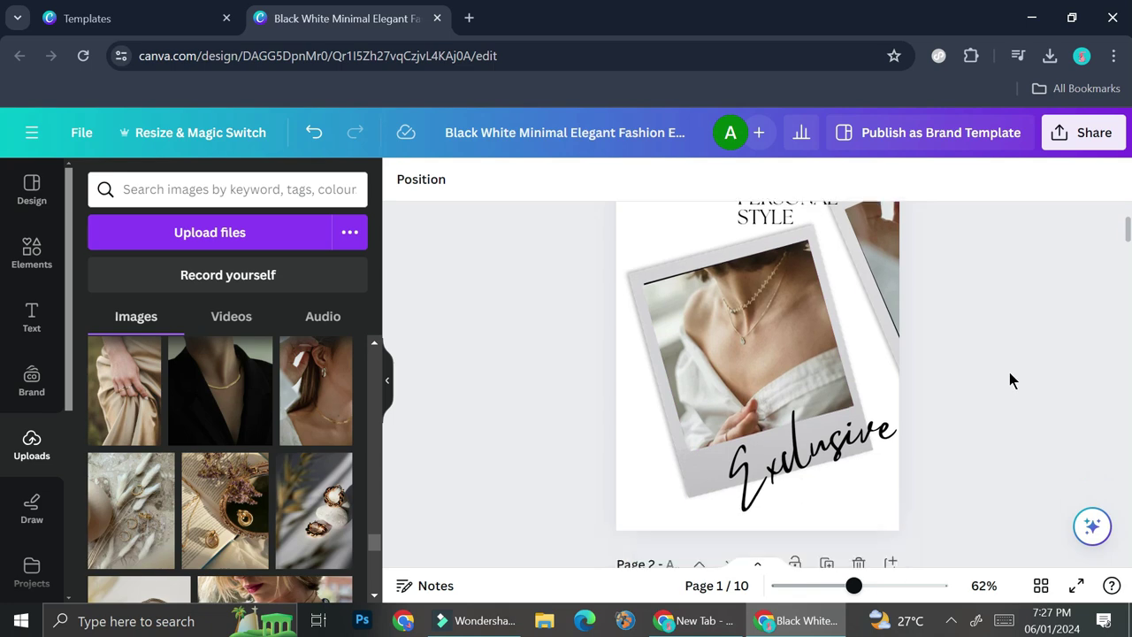
{"action": "scroll", "coordinate": [1006, 370], "scroll_direction": "down", "scroll_amount": 6}
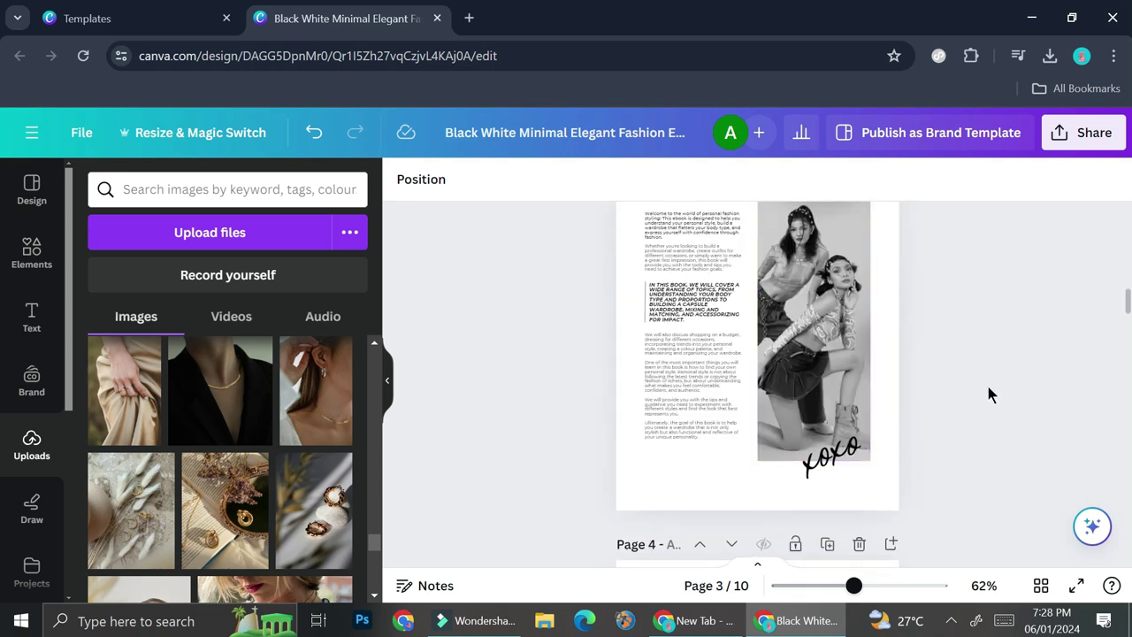
{"action": "scroll", "coordinate": [944, 372], "scroll_direction": "up", "scroll_amount": 10}
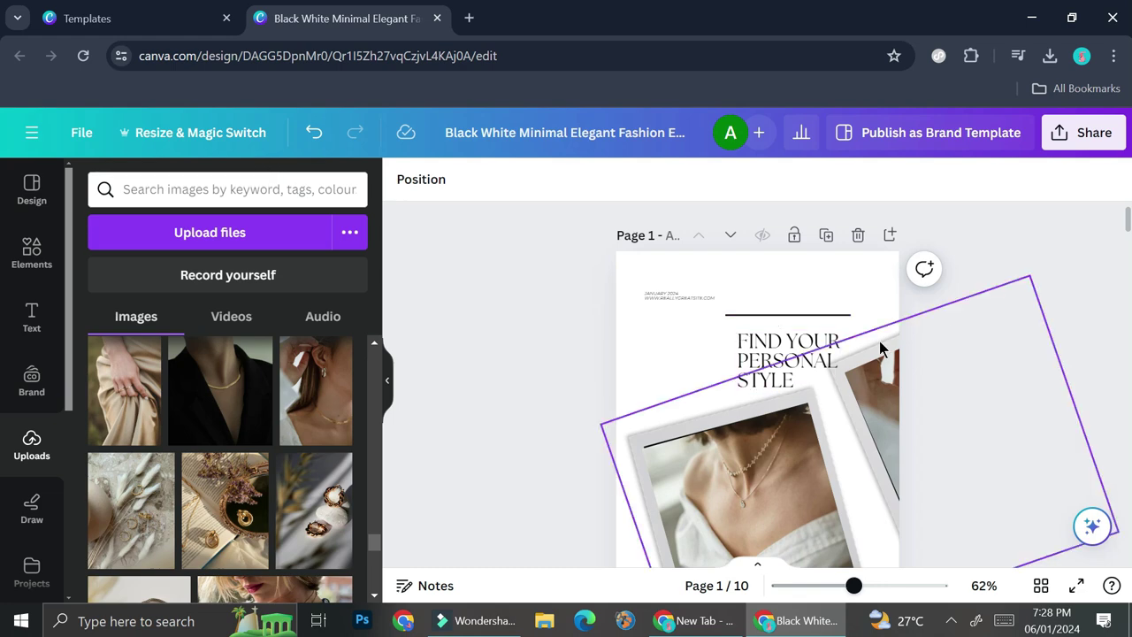
{"action": "scroll", "coordinate": [787, 331], "scroll_direction": "down", "scroll_amount": 4}
{"action": "scroll", "coordinate": [786, 322], "scroll_direction": "up", "scroll_amount": 4}
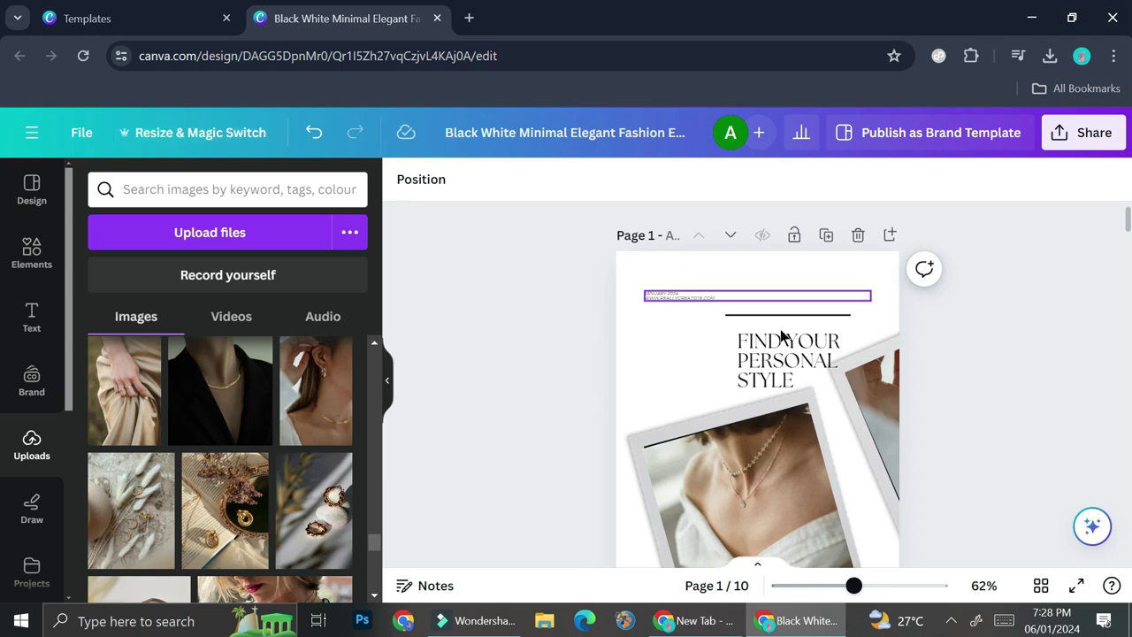
{"action": "scroll", "coordinate": [778, 331], "scroll_direction": "down", "scroll_amount": 4}
{"action": "left_click_drag", "start_coordinate": [854, 586], "coordinate": [834, 585]}
{"action": "scroll", "coordinate": [801, 325], "scroll_direction": "up", "scroll_amount": 1}
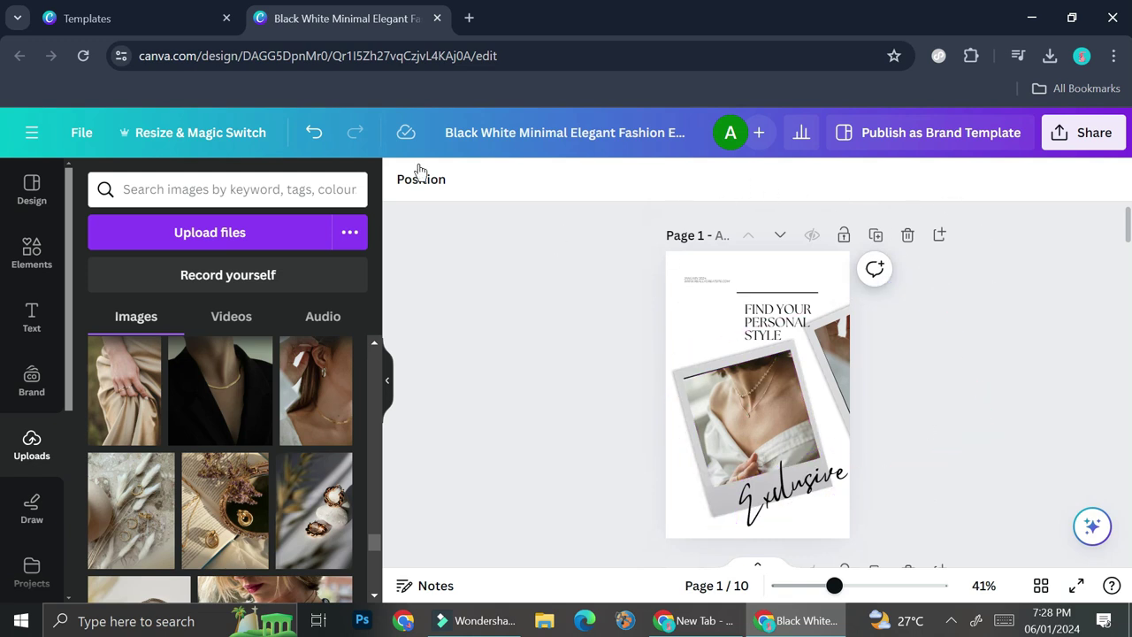
- Preview the saved 17.432 x 8.75 in custom size, then dismiss it without applying
{"action": "left_click", "coordinate": [209, 133]}
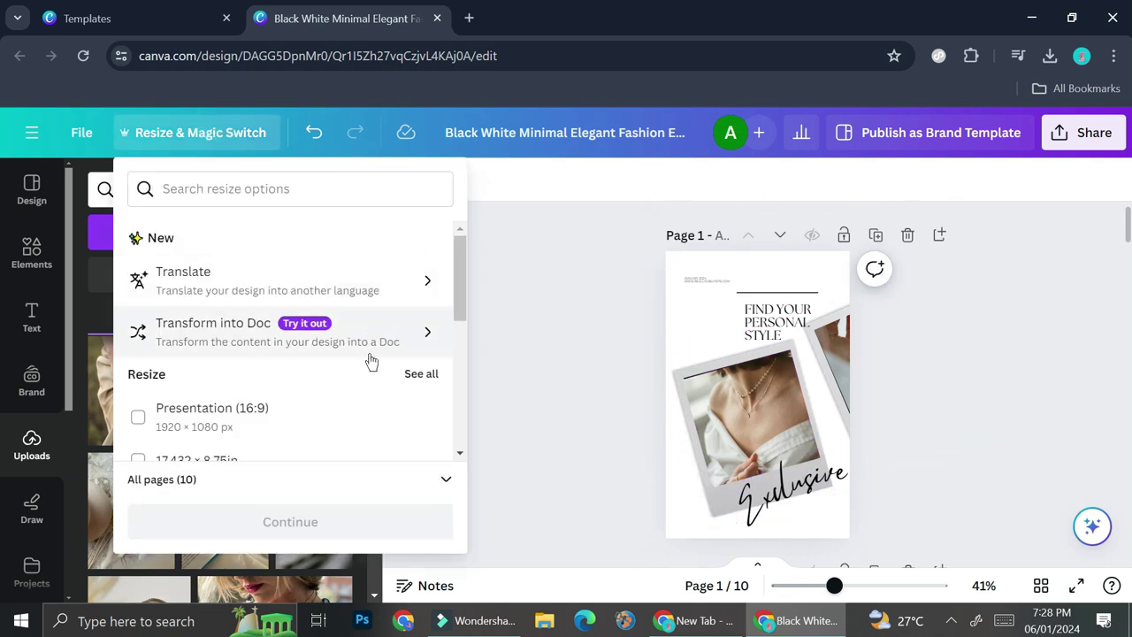
{"action": "scroll", "coordinate": [376, 361], "scroll_direction": "down", "scroll_amount": 1}
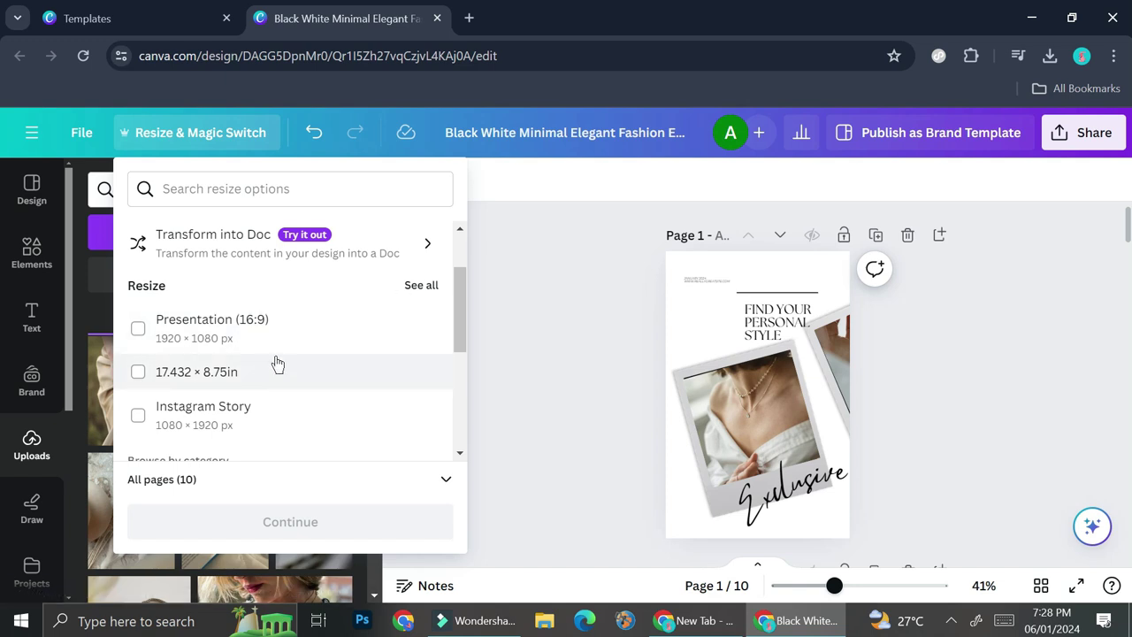
{"action": "scroll", "coordinate": [277, 363], "scroll_direction": "down", "scroll_amount": 2}
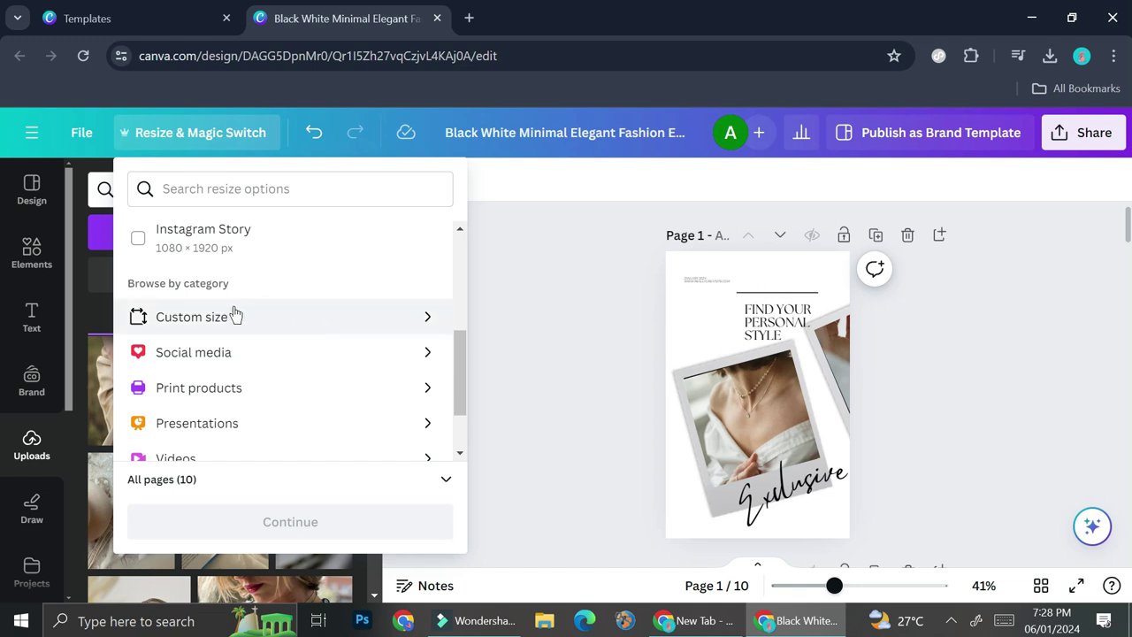
{"action": "scroll", "coordinate": [240, 332], "scroll_direction": "down", "scroll_amount": 1}
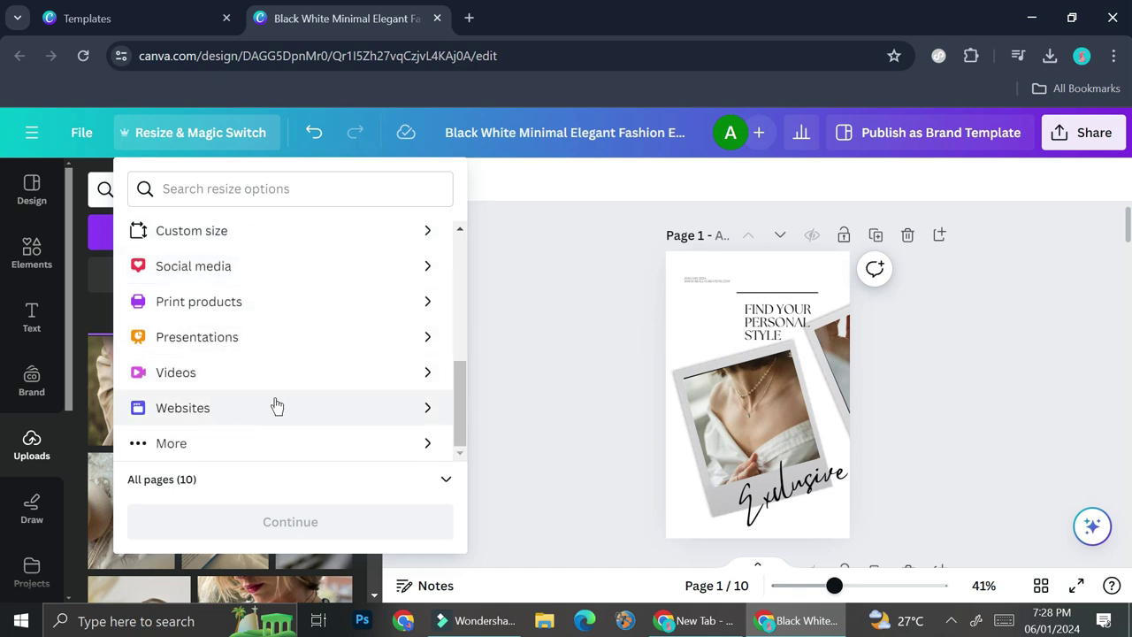
{"action": "scroll", "coordinate": [280, 372], "scroll_direction": "up", "scroll_amount": 2}
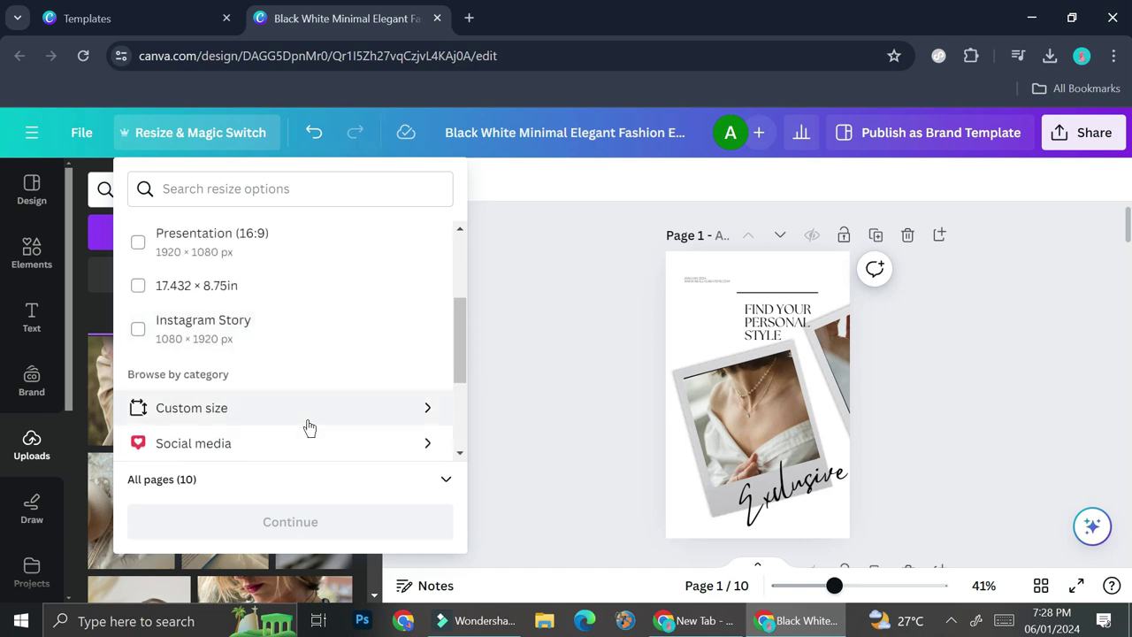
{"action": "left_click", "coordinate": [306, 423]}
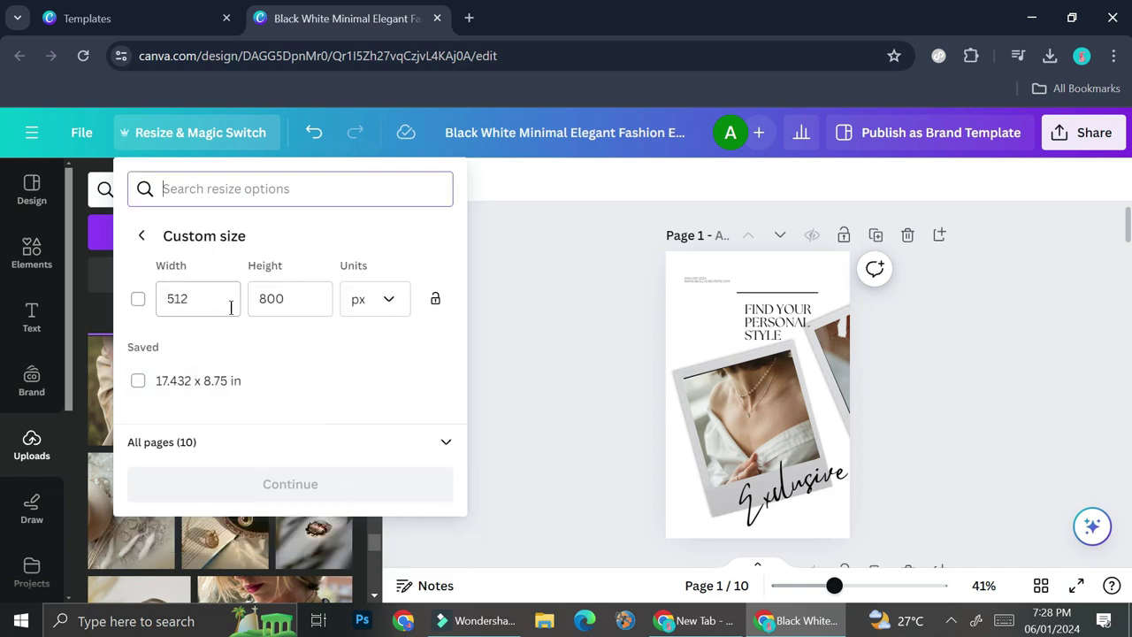
{"action": "left_click", "coordinate": [197, 382]}
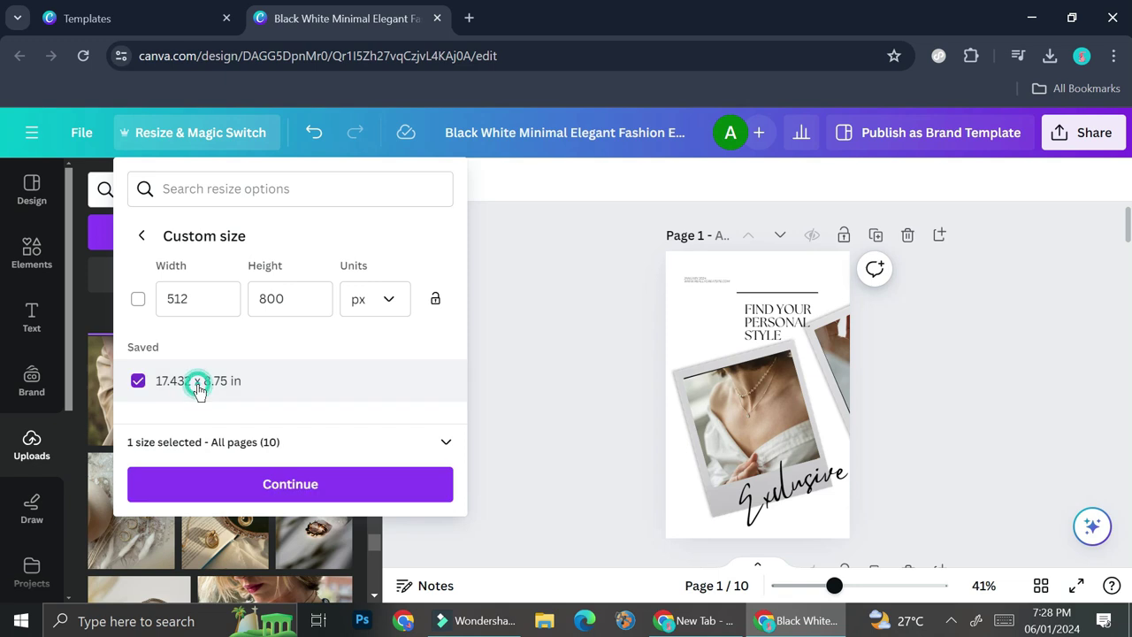
{"action": "left_click", "coordinate": [328, 354]}
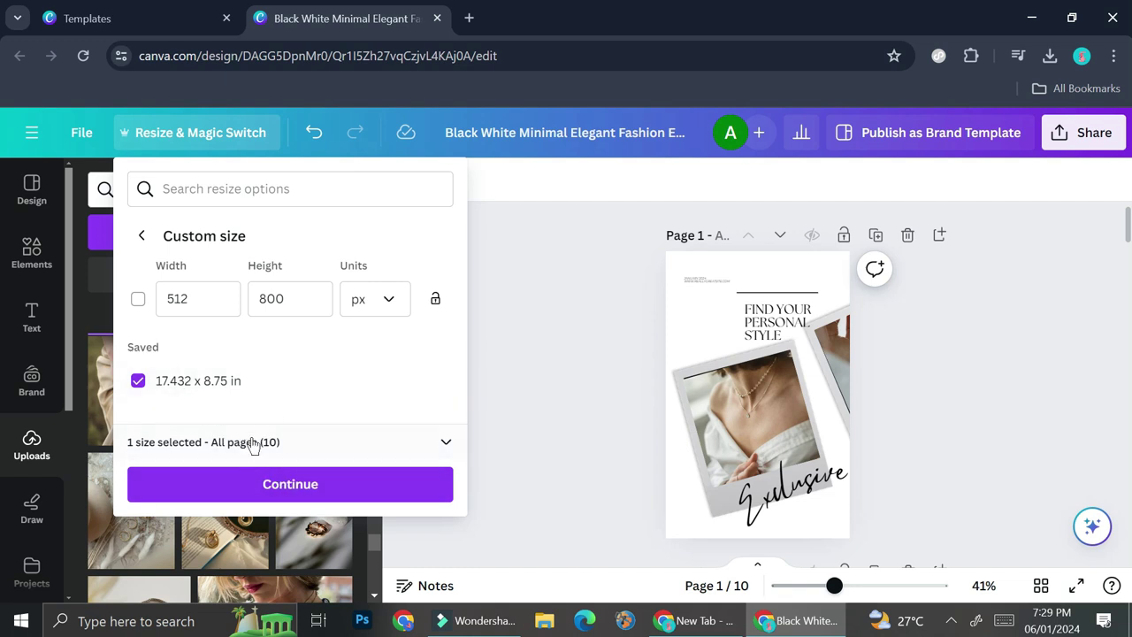
{"action": "left_click", "coordinate": [308, 482]}
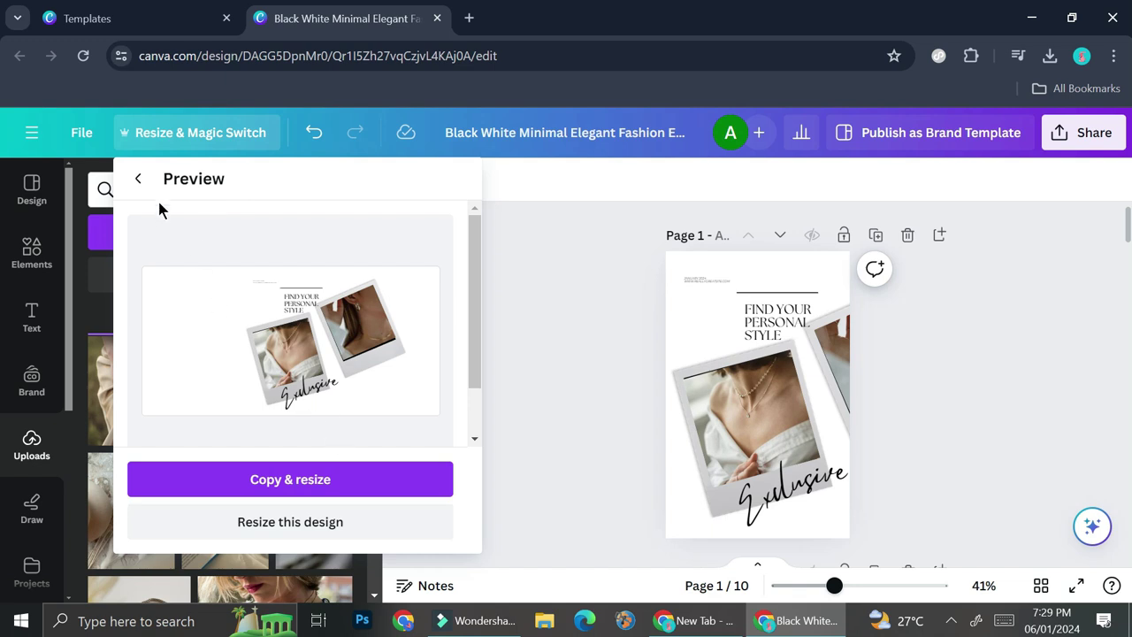
{"action": "left_click", "coordinate": [534, 296]}
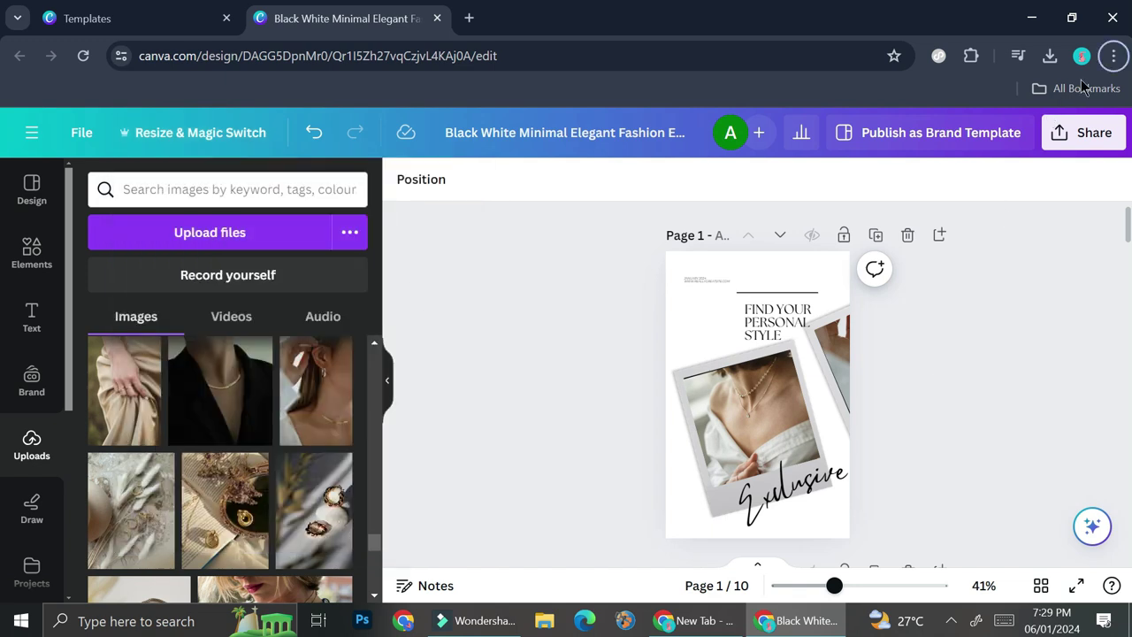
- Search Share's More publishing options for 'fli' and open the Simplebooklet Flip app details
{"action": "left_click", "coordinate": [1093, 133]}
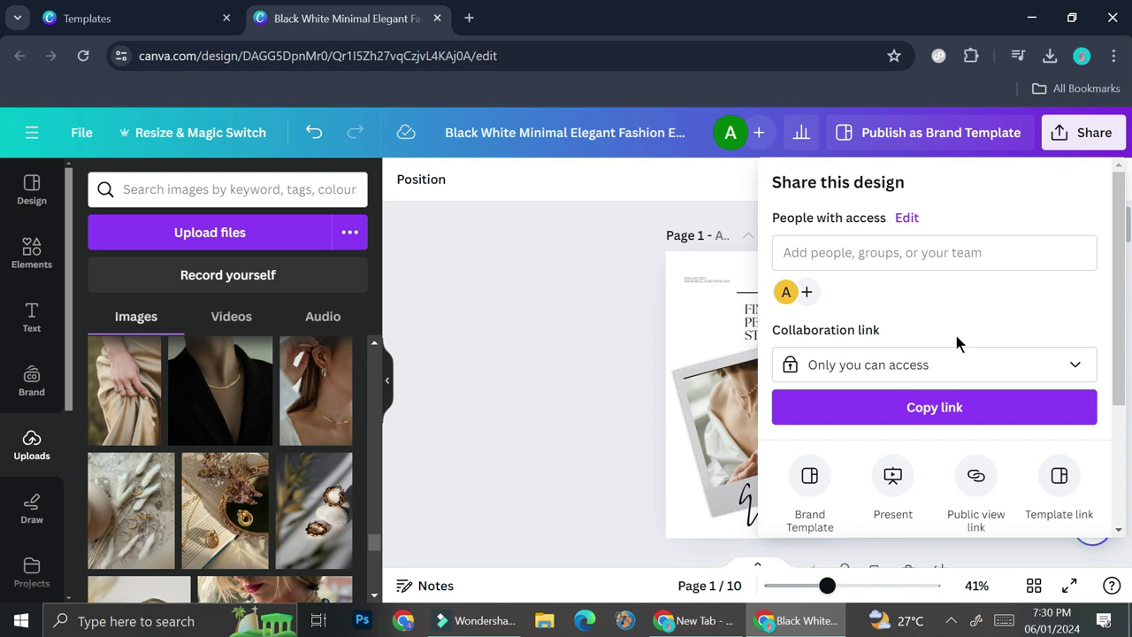
{"action": "scroll", "coordinate": [954, 331], "scroll_direction": "down", "scroll_amount": 3}
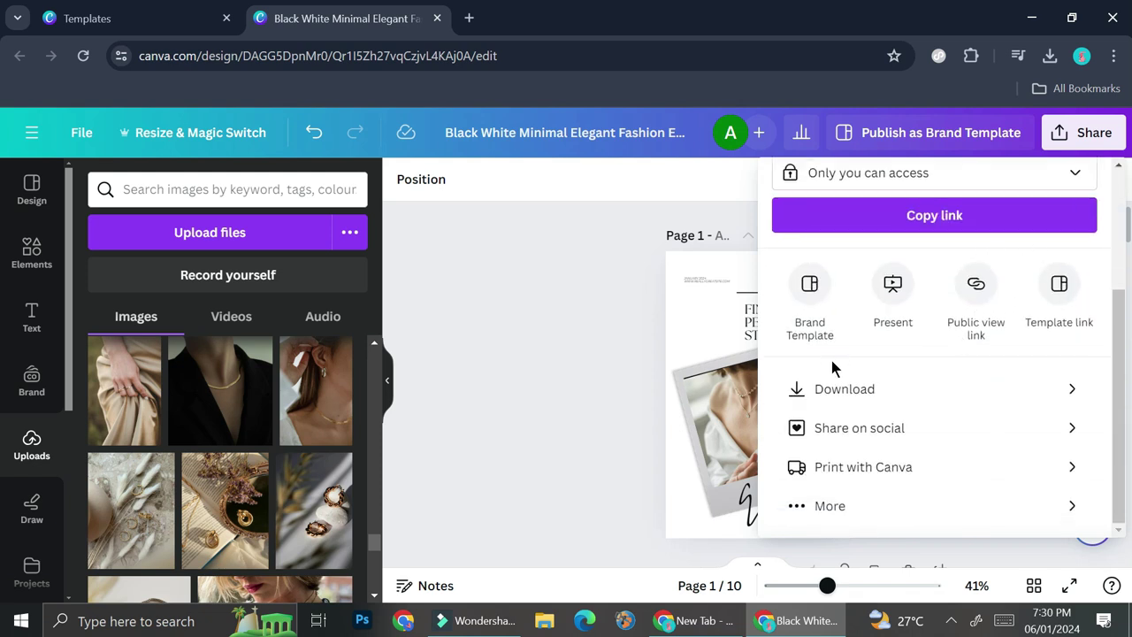
{"action": "left_click", "coordinate": [827, 505]}
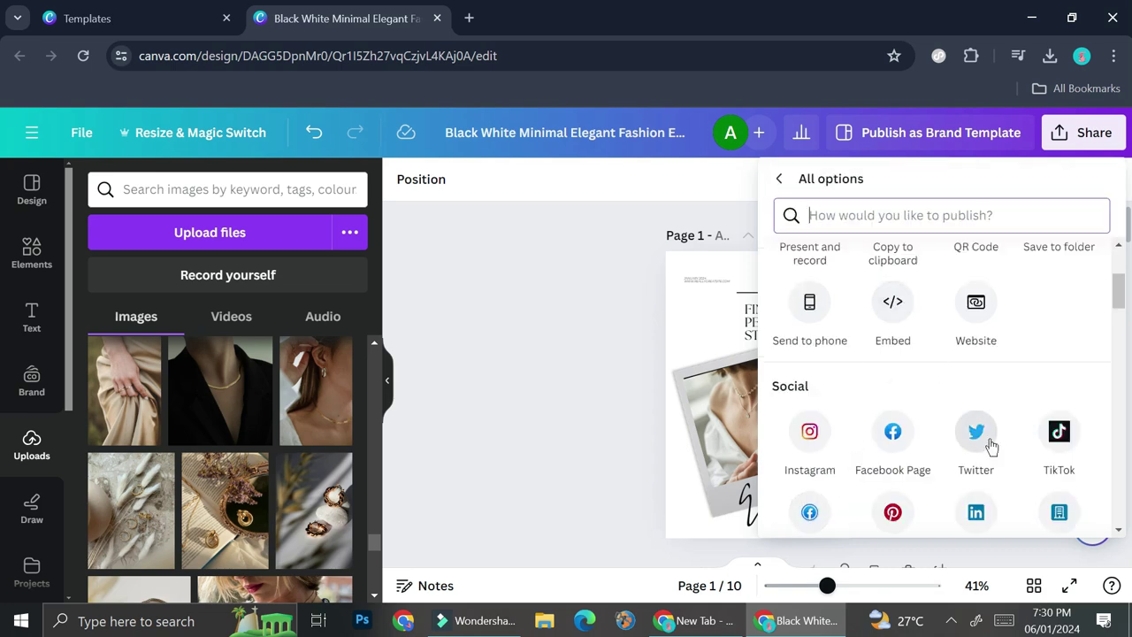
{"action": "scroll", "coordinate": [991, 447], "scroll_direction": "down", "scroll_amount": 3}
{"action": "scroll", "coordinate": [990, 448], "scroll_direction": "up", "scroll_amount": 5}
{"action": "left_click", "coordinate": [827, 228]}
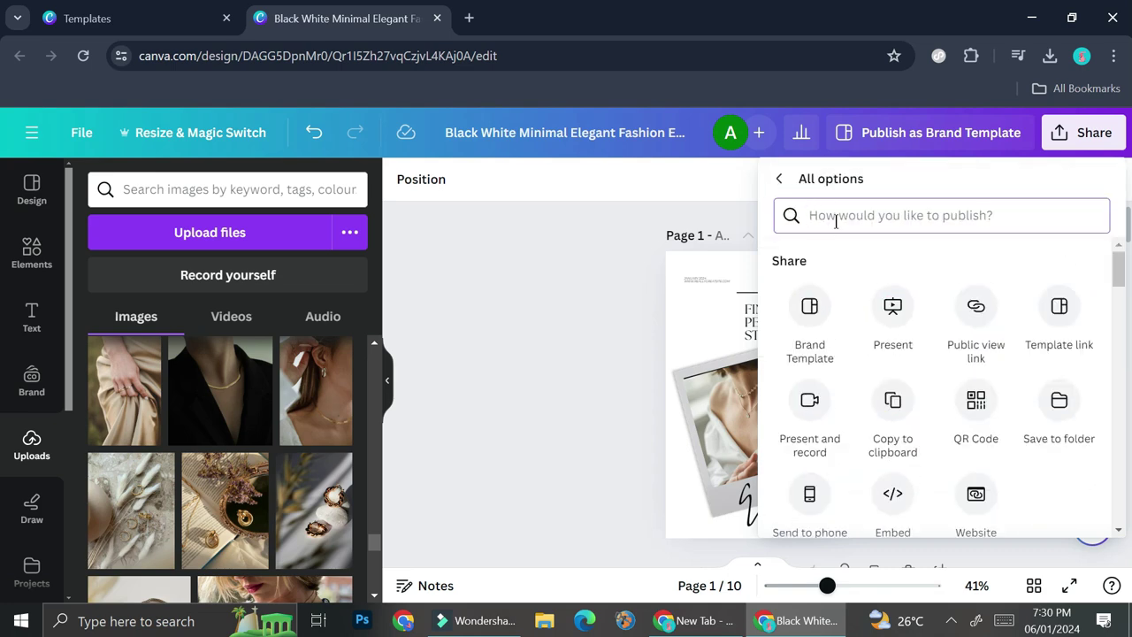
{"action": "type", "text": "flip"}
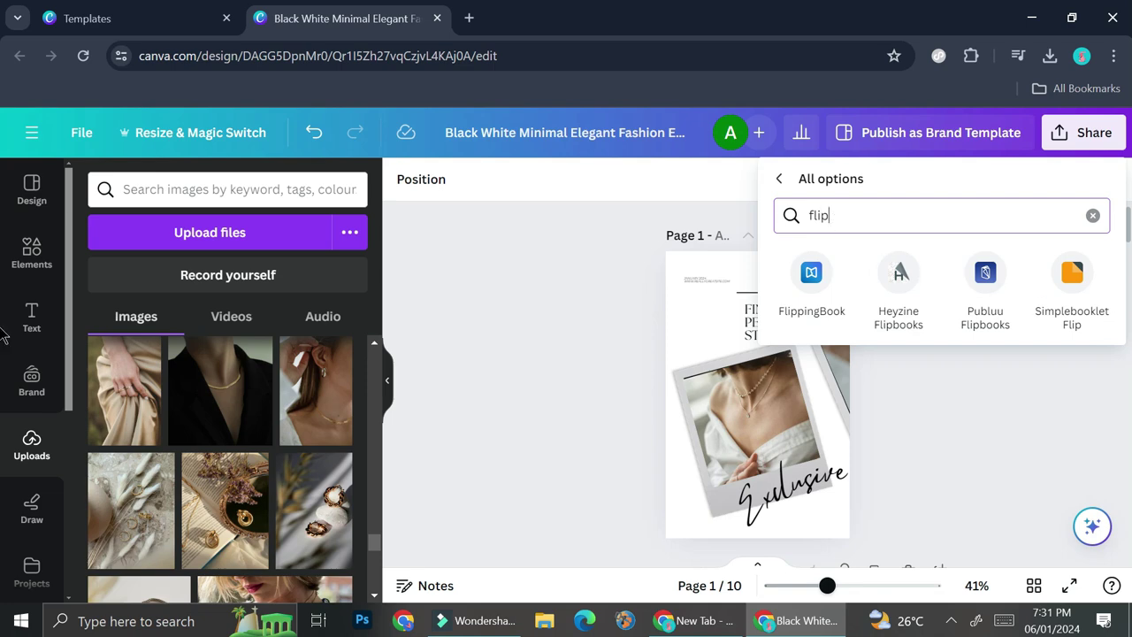
{"action": "left_click", "coordinate": [1092, 298]}
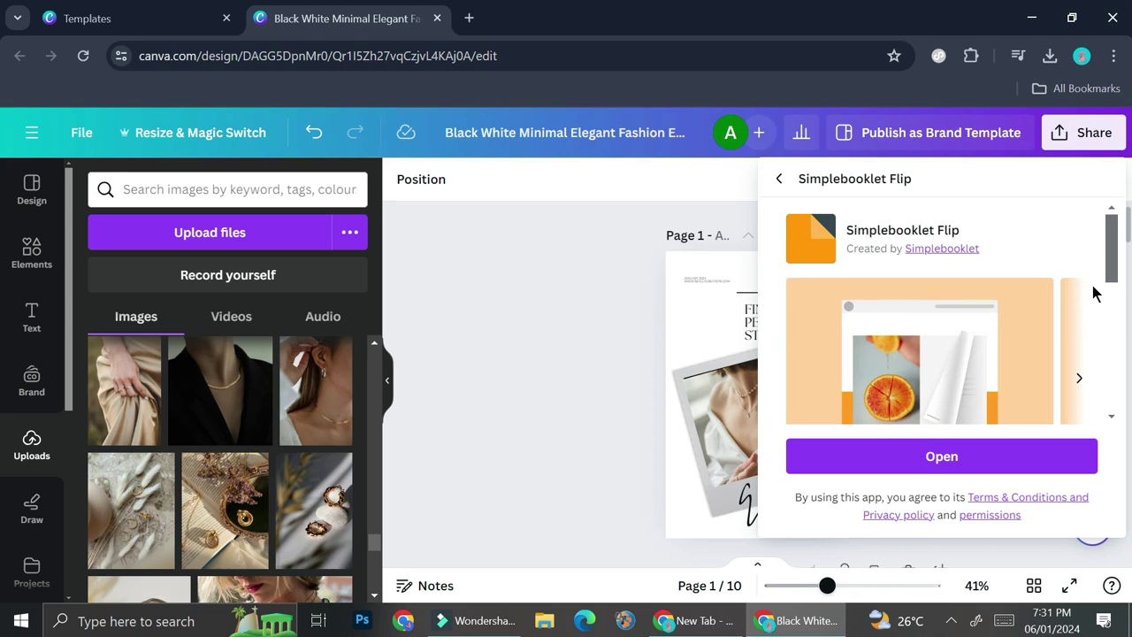
- Launch Simplebooklet Flip, sign in to link the account, and export the Canva design
{"action": "left_click", "coordinate": [943, 454]}
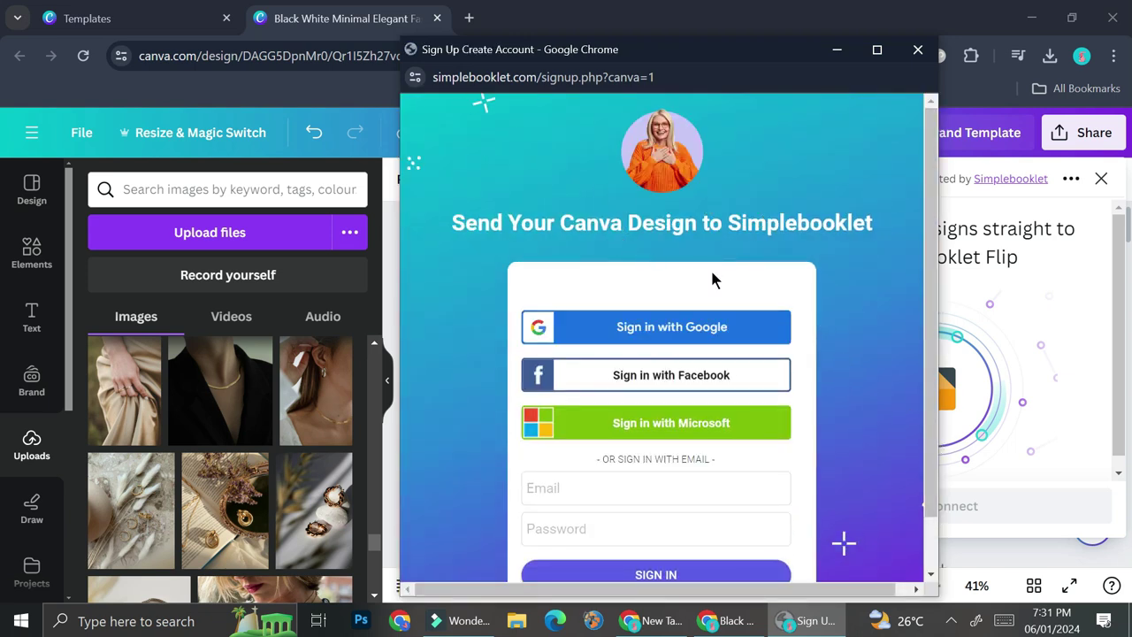
{"action": "left_click", "coordinate": [882, 130]}
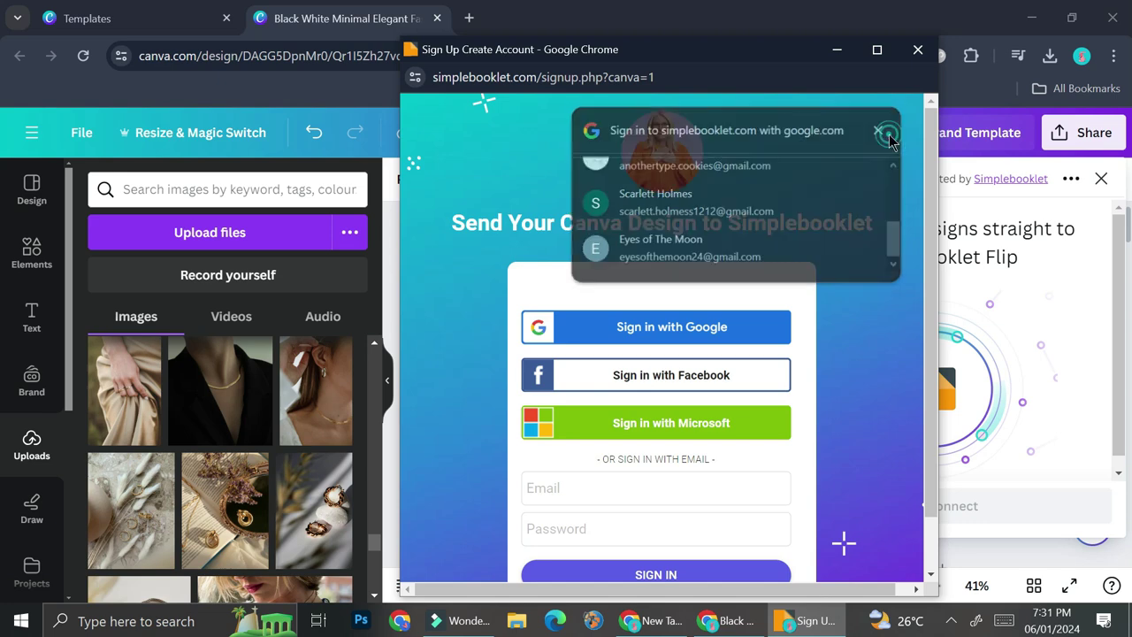
{"action": "scroll", "coordinate": [795, 419], "scroll_direction": "down", "scroll_amount": 1}
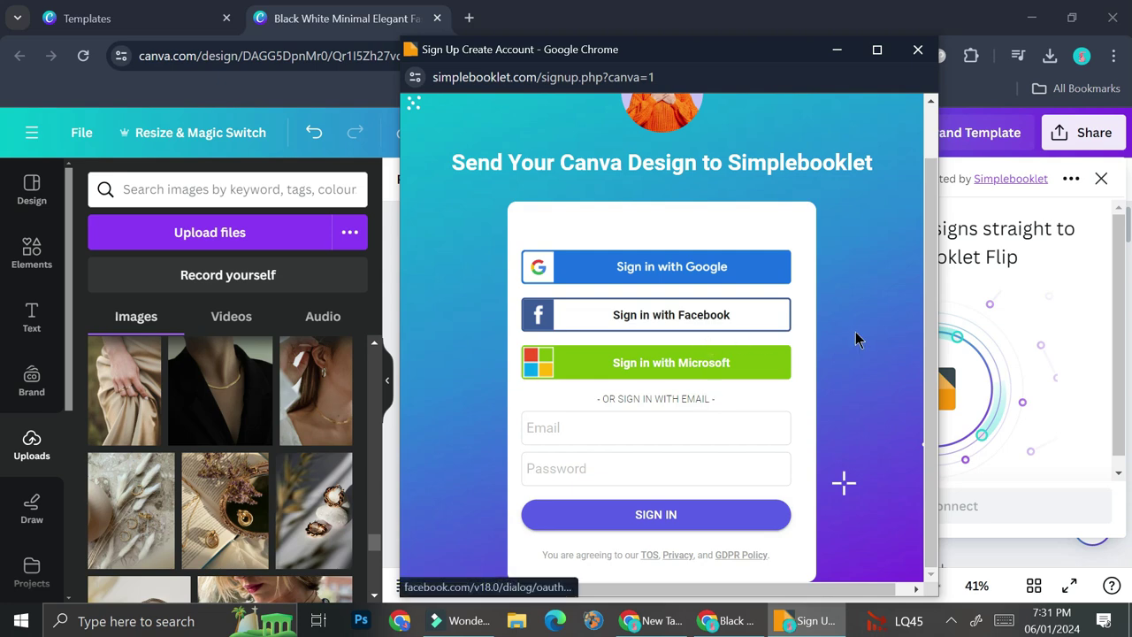
{"action": "left_click", "coordinate": [781, 285]}
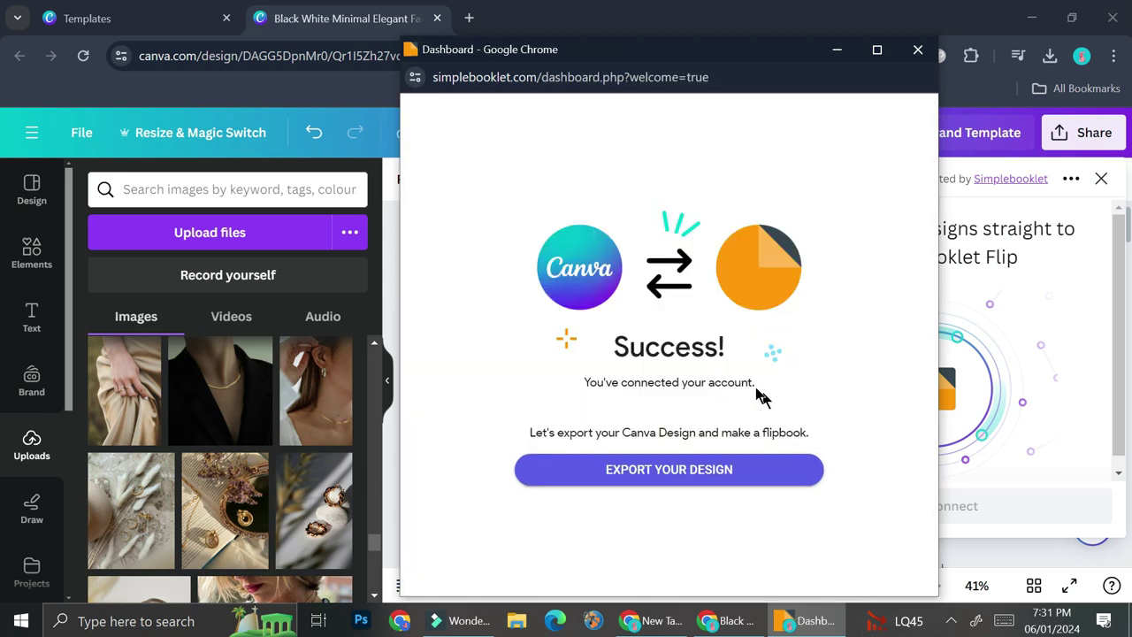
{"action": "left_click", "coordinate": [721, 471]}
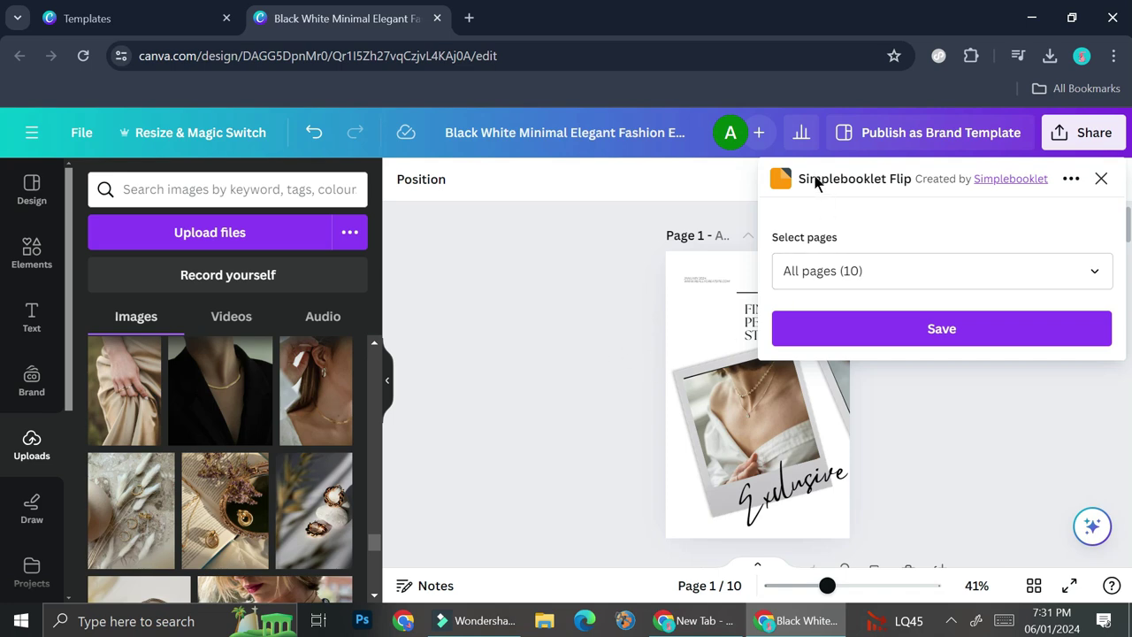
- Save all 10 pages to Simplebooklet and convert them using the Hard Cover page flip
{"action": "left_click", "coordinate": [871, 336]}
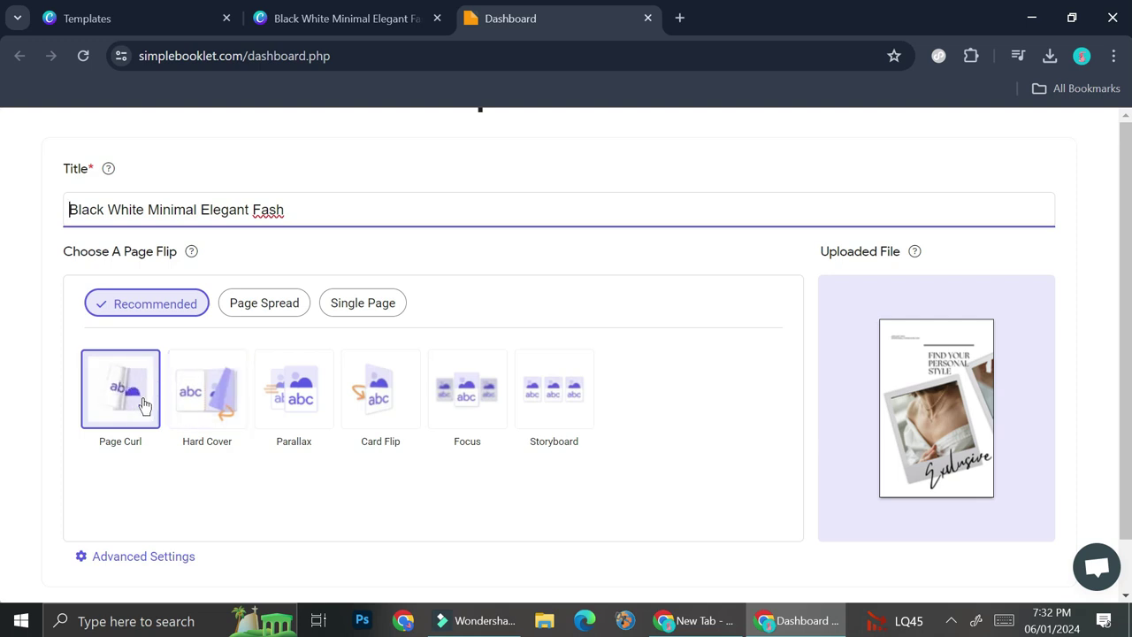
{"action": "left_click", "coordinate": [216, 408]}
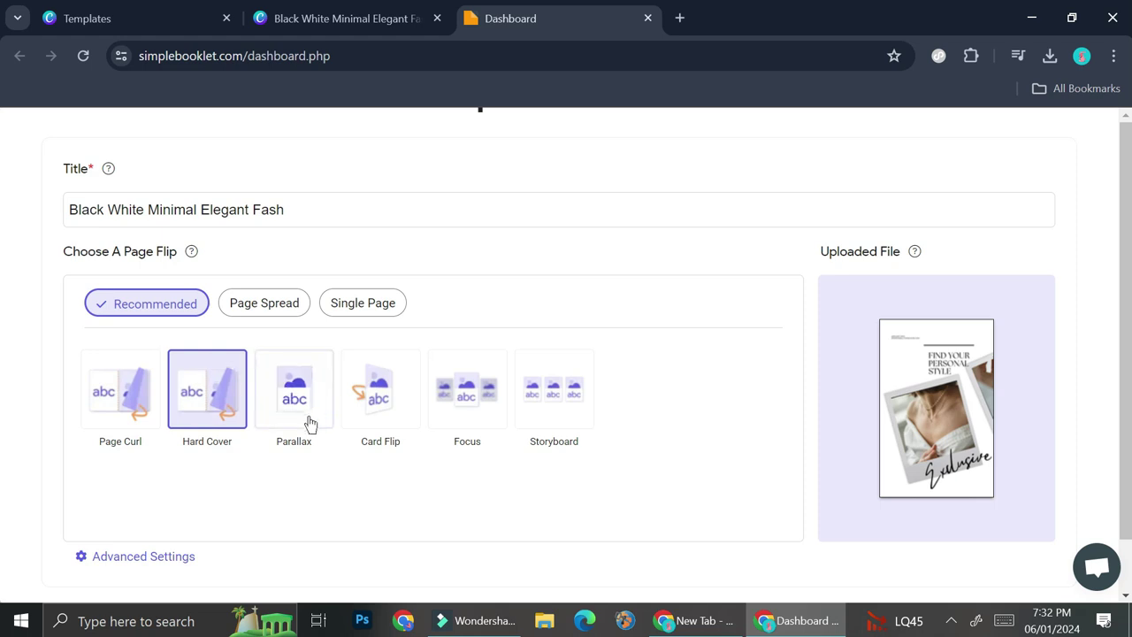
{"action": "scroll", "coordinate": [292, 459], "scroll_direction": "down", "scroll_amount": 1}
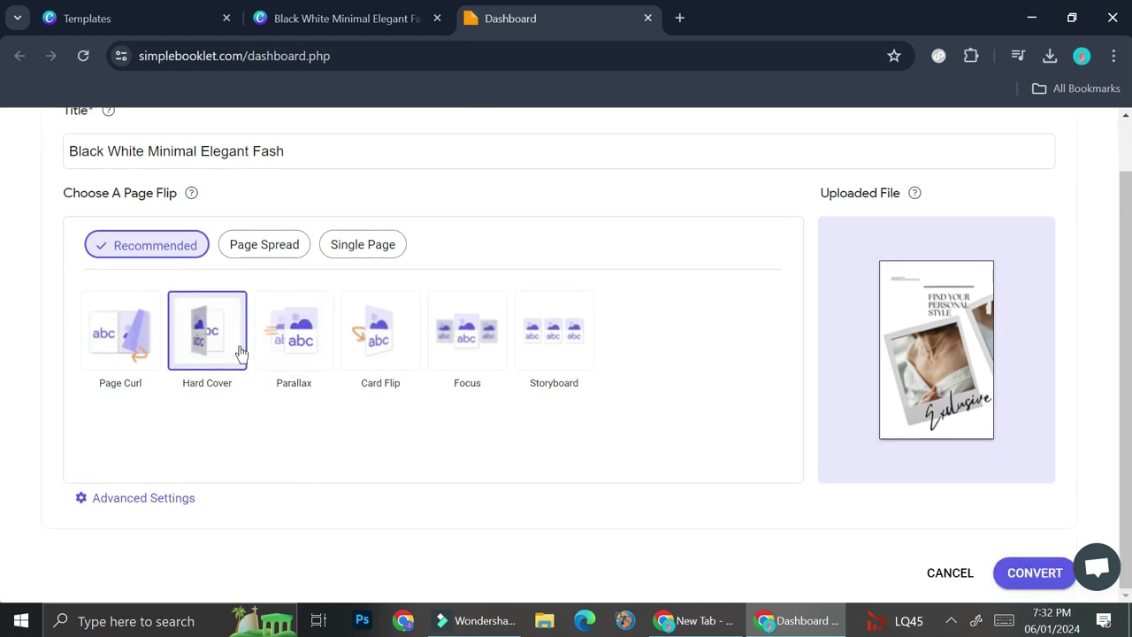
{"action": "left_click", "coordinate": [1045, 574]}
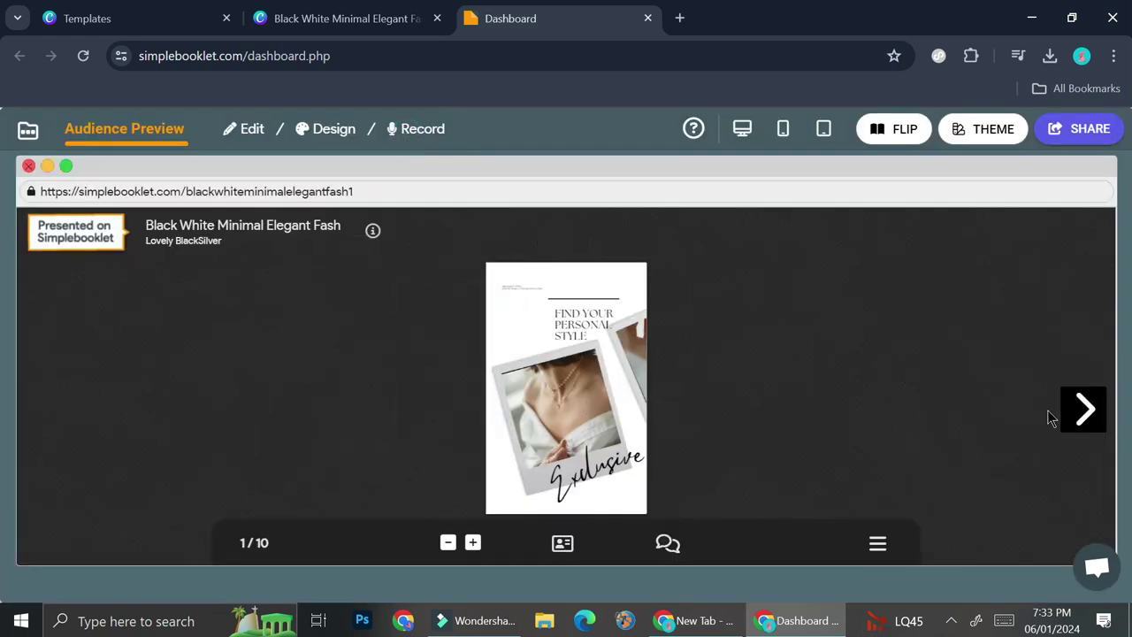
- Flip the audience preview spread by spread to the Thank You For Reading page, 10/10
{"action": "left_click", "coordinate": [1081, 414]}
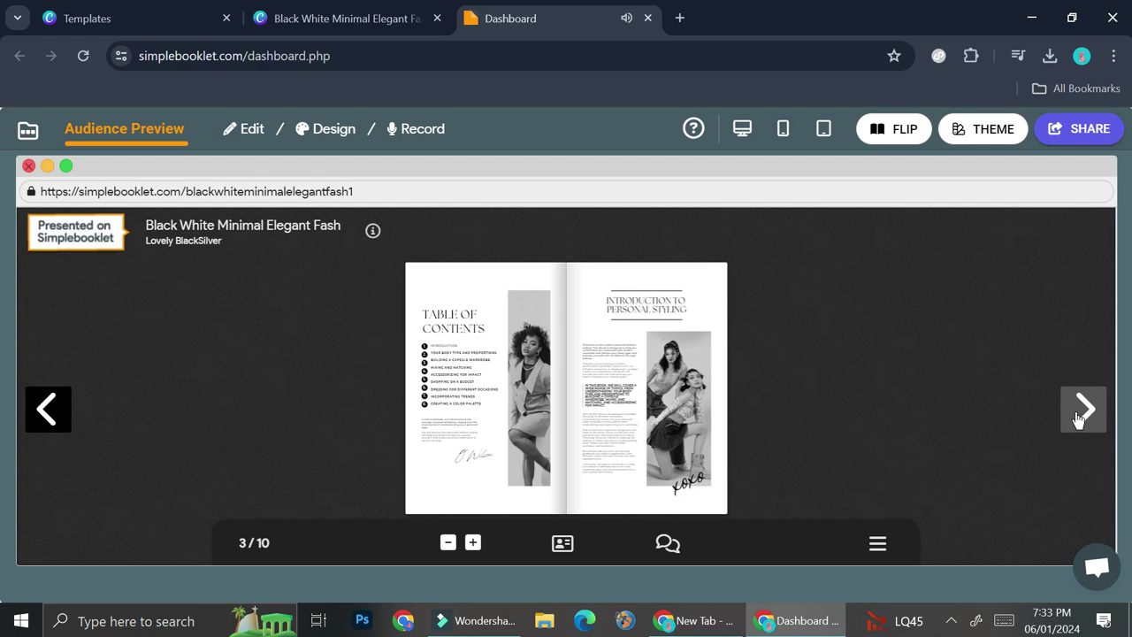
{"action": "left_click", "coordinate": [1079, 416]}
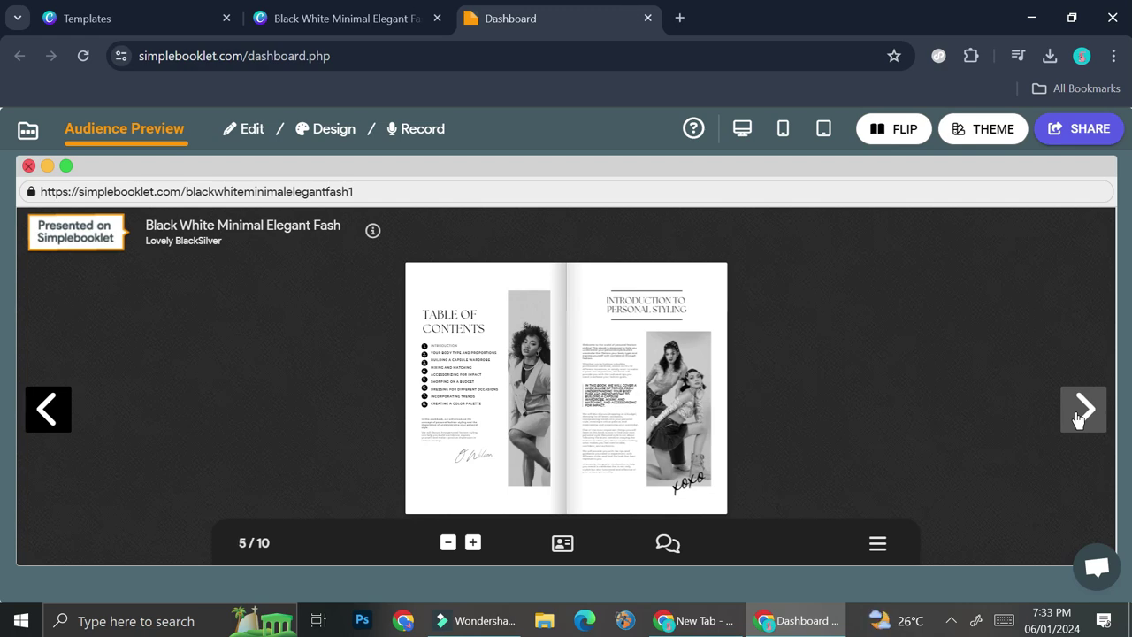
{"action": "left_click", "coordinate": [1078, 415]}
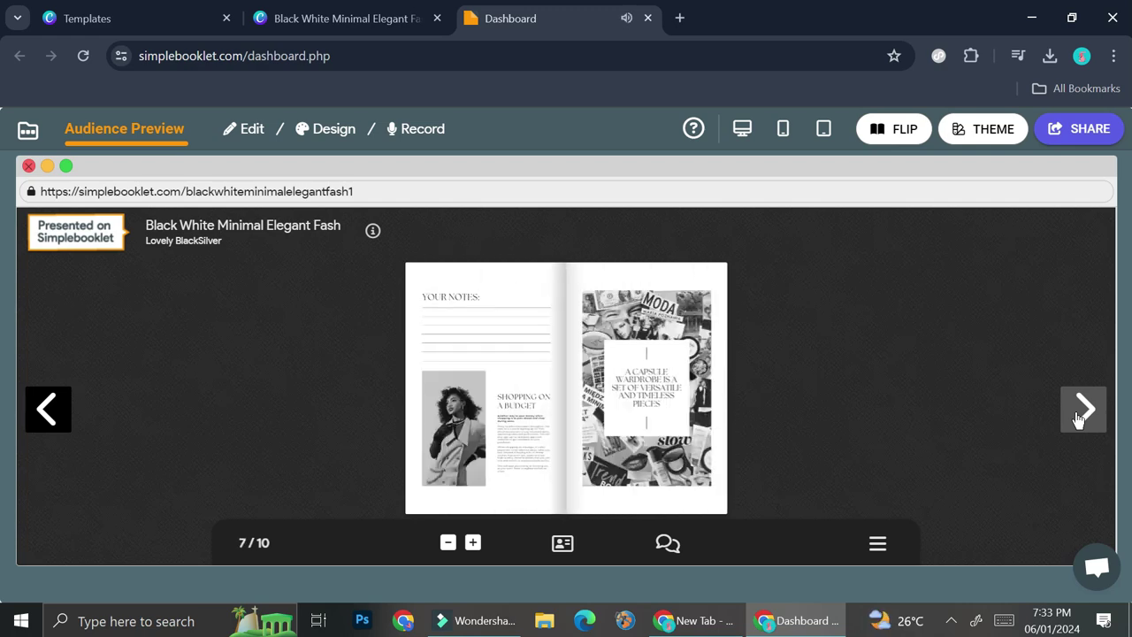
{"action": "left_click", "coordinate": [1078, 417]}
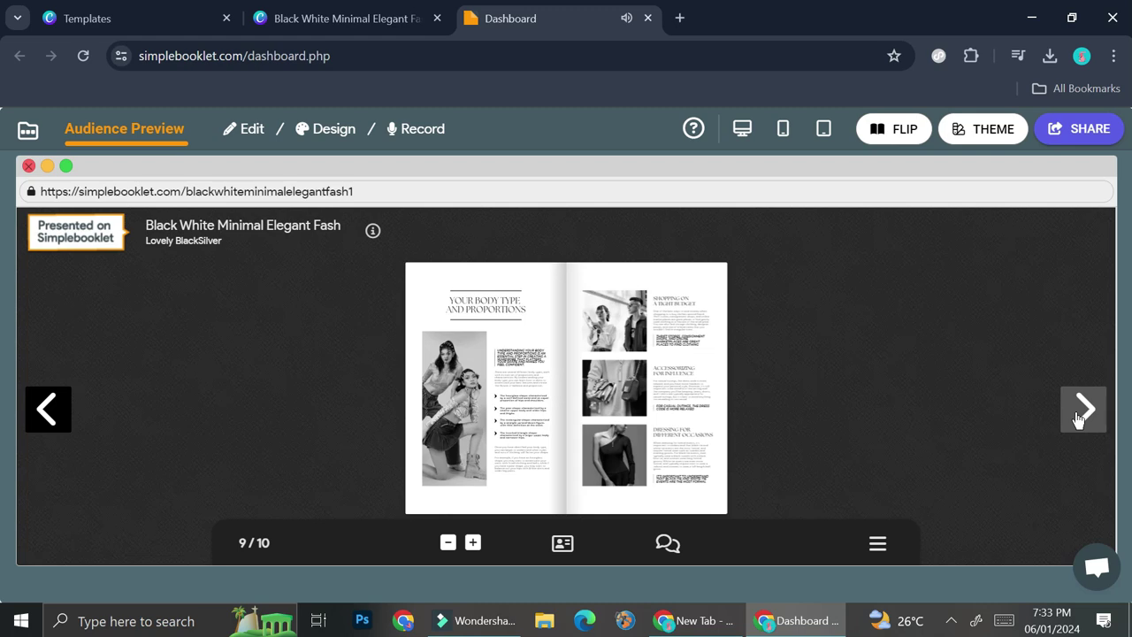
{"action": "left_click", "coordinate": [1081, 414]}
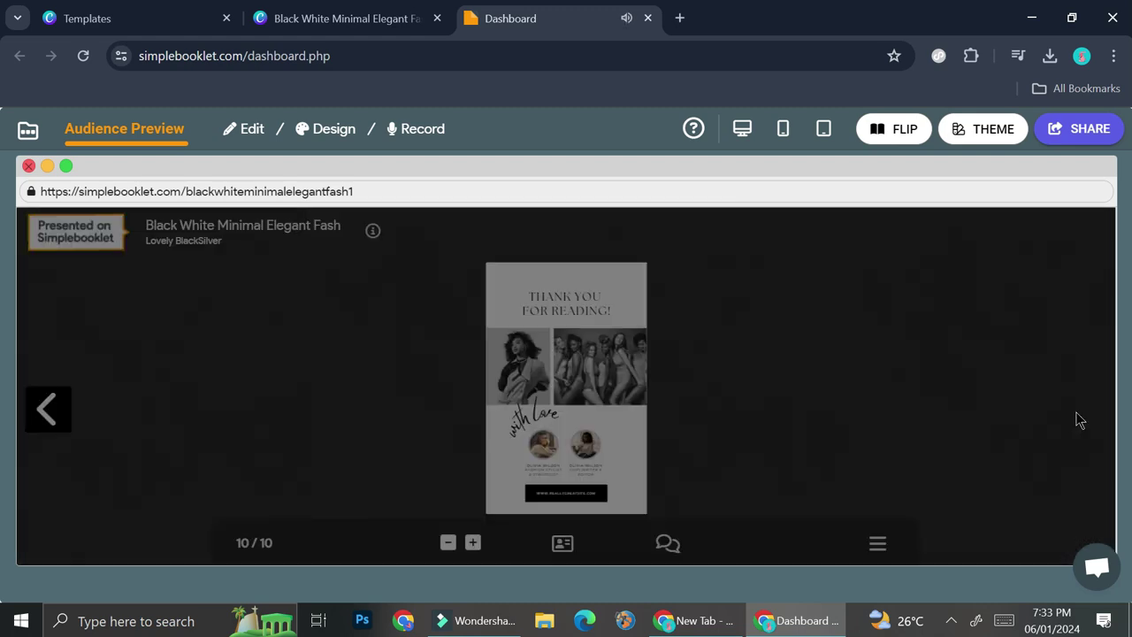